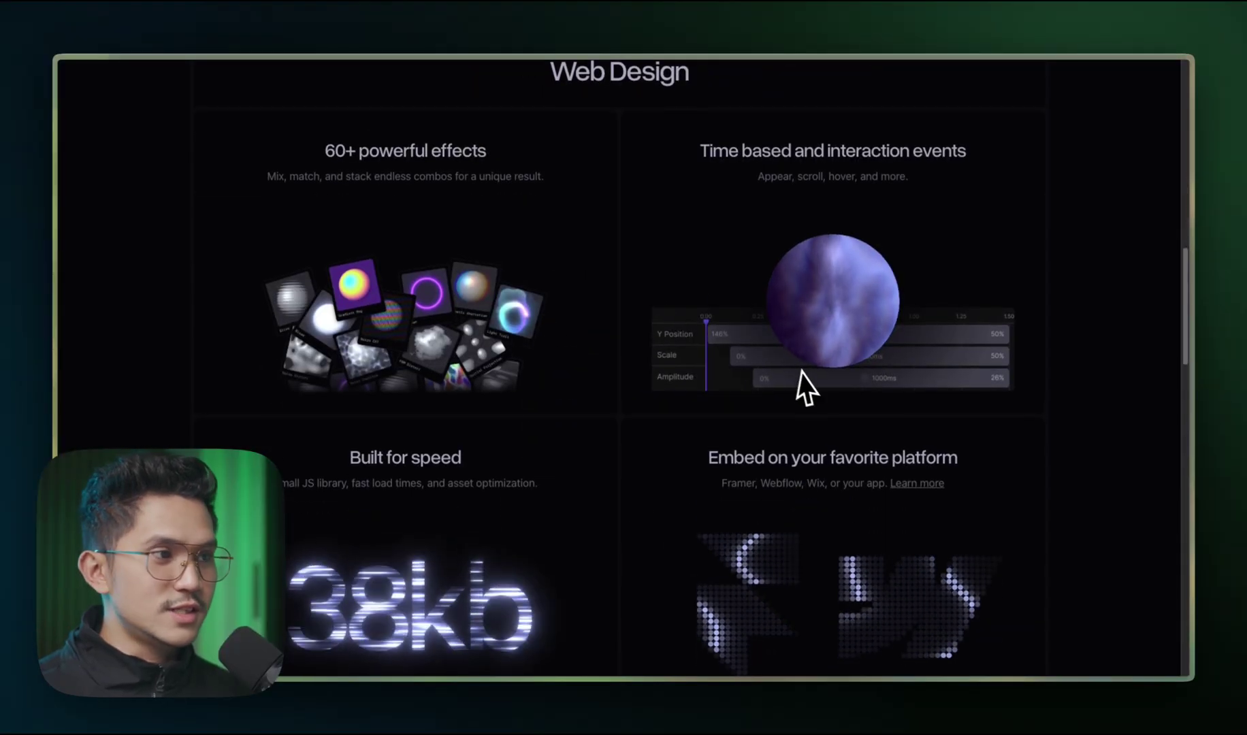
scroll(805, 386, down, 5)
scroll(876, 412, down, 5)
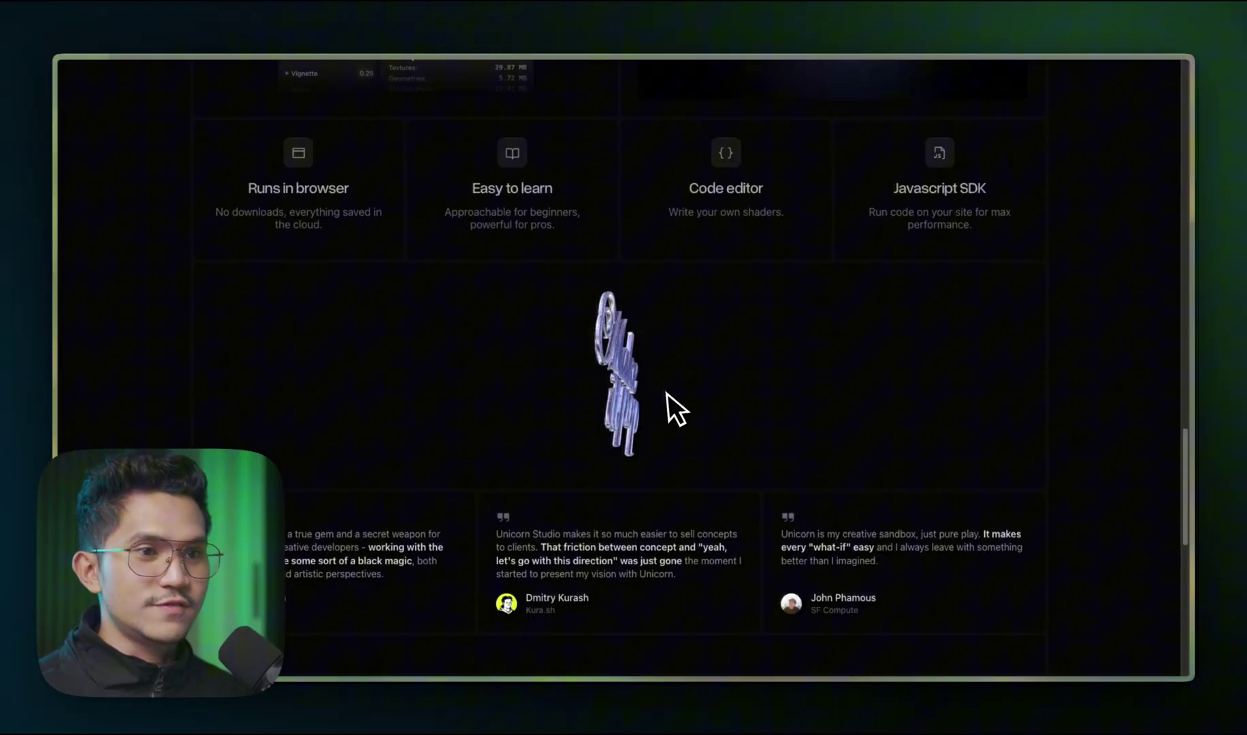
scroll(667, 394, down, 3)
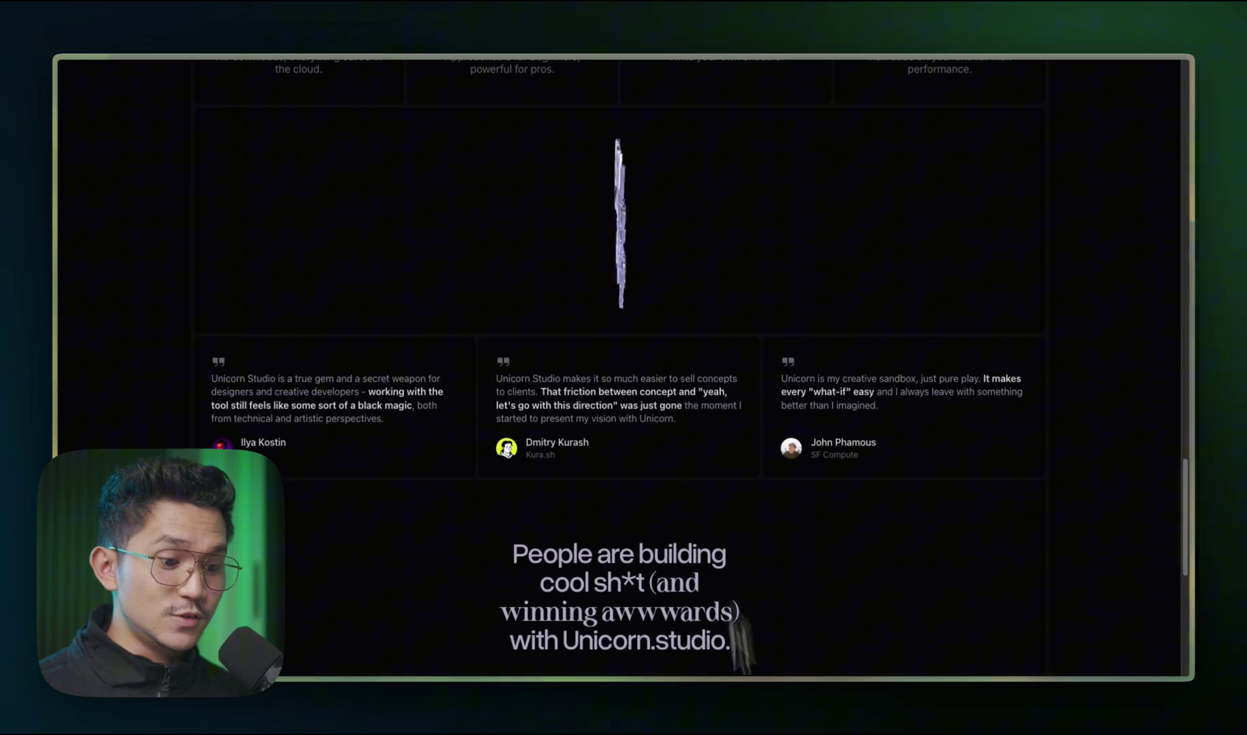
scroll(719, 575, up, 1)
scroll(736, 451, down, 6)
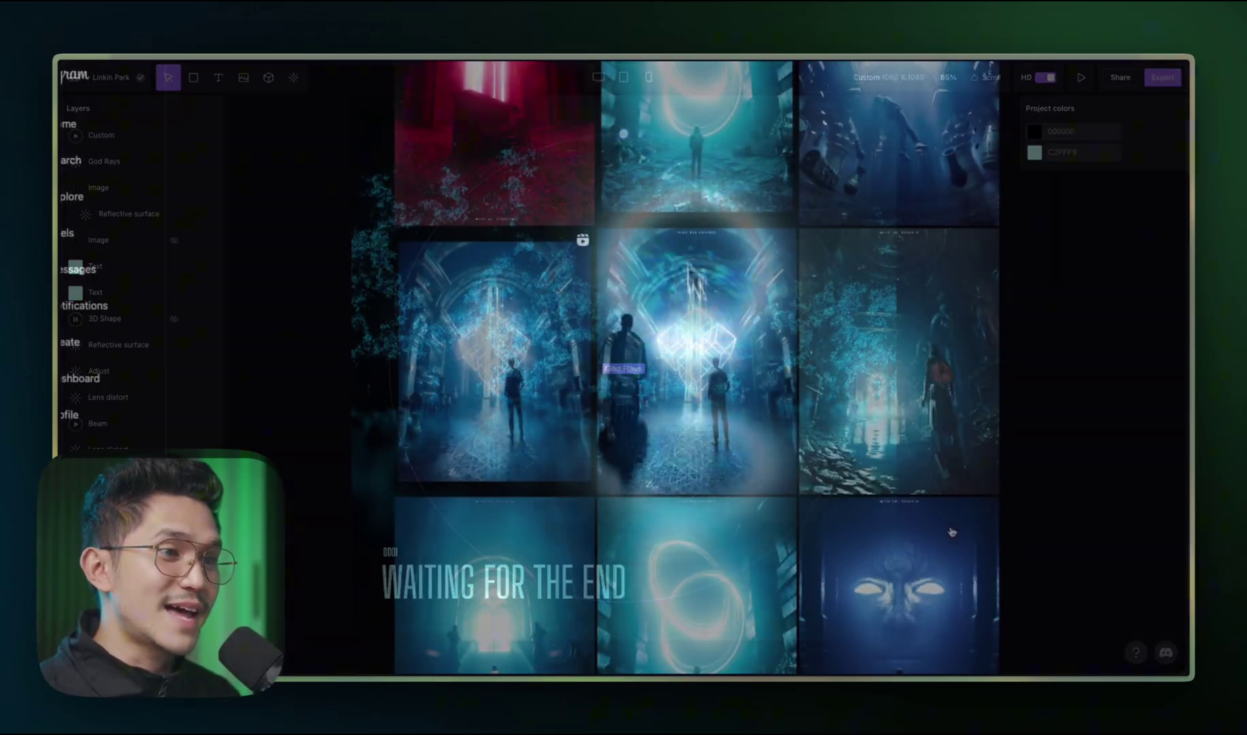
scroll(873, 499, down, 4)
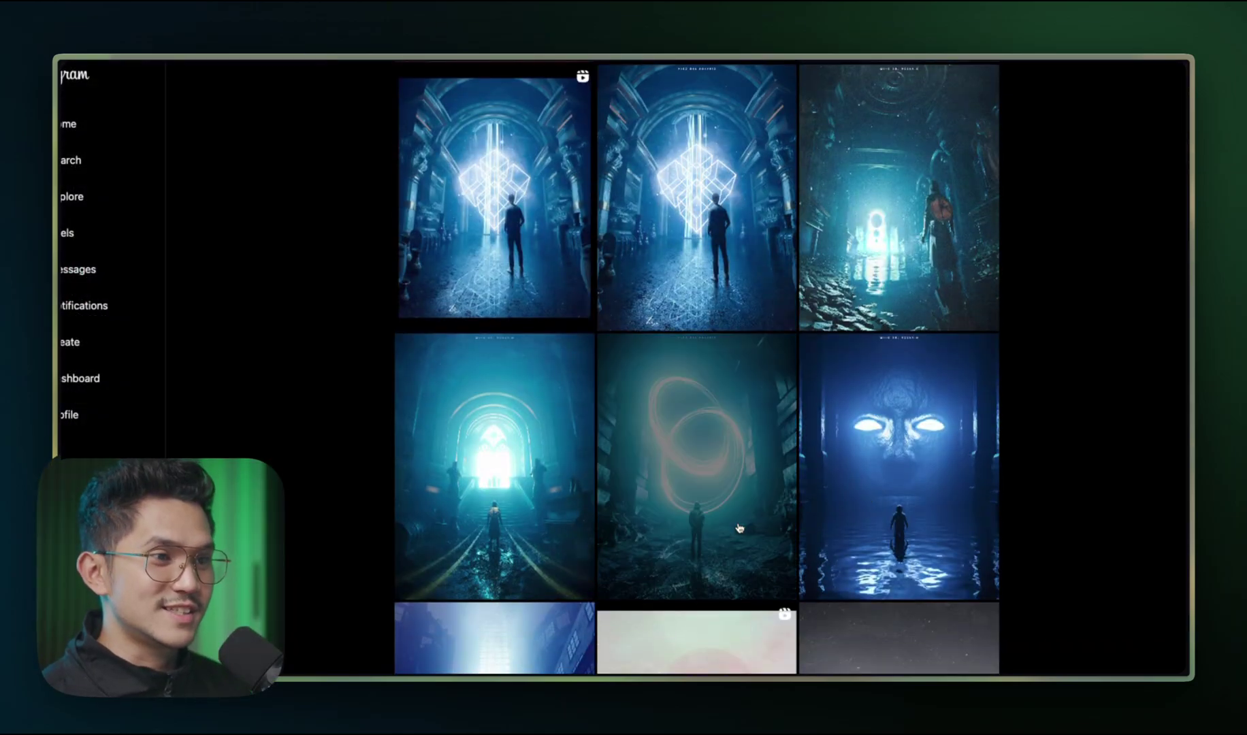
Inspect Solar Flare V2, try a 100% Lens distort radius, undo to 271%, and go back.
click(738, 528)
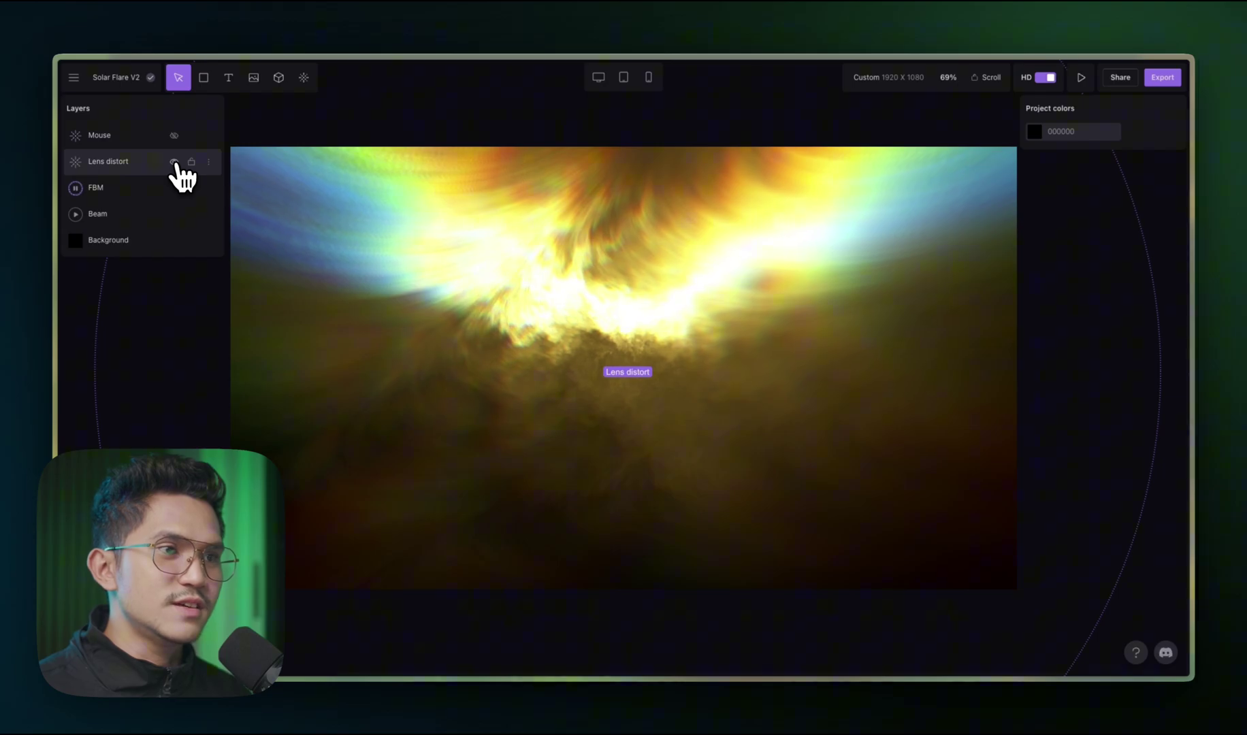
click(175, 162)
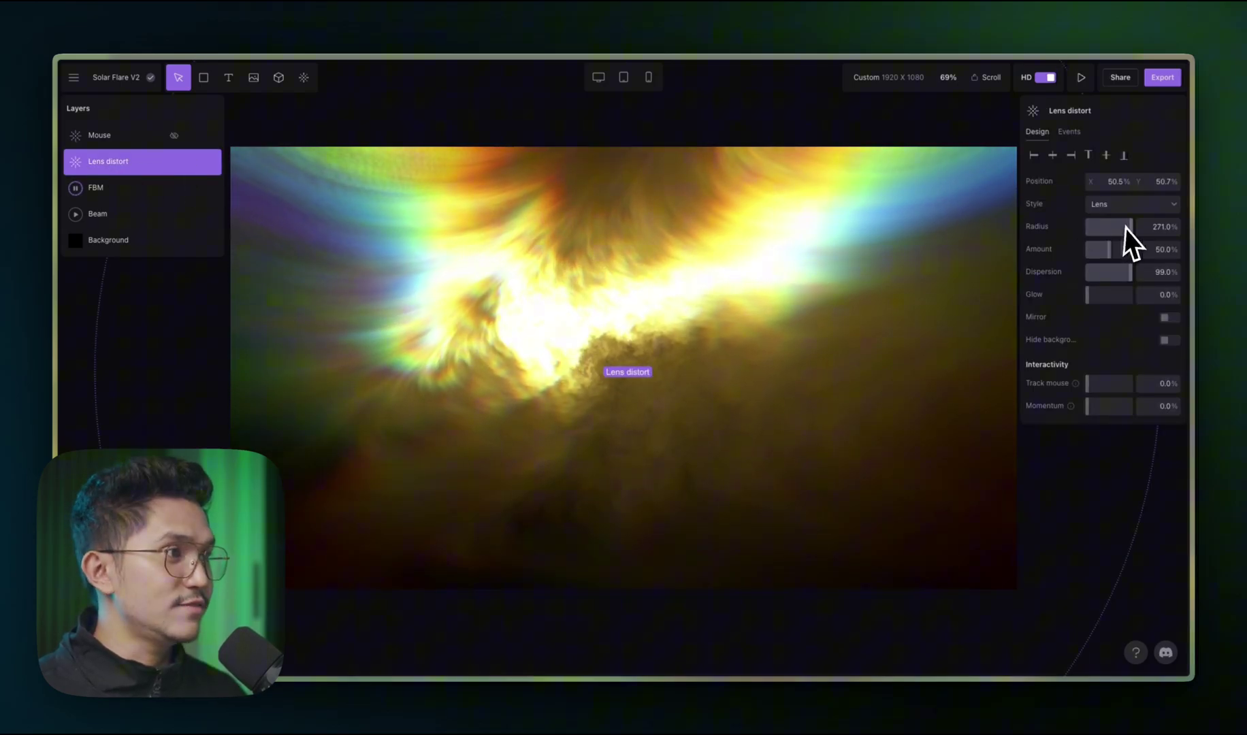
drag(1127, 227, 1130, 227)
key(ctrl+z)
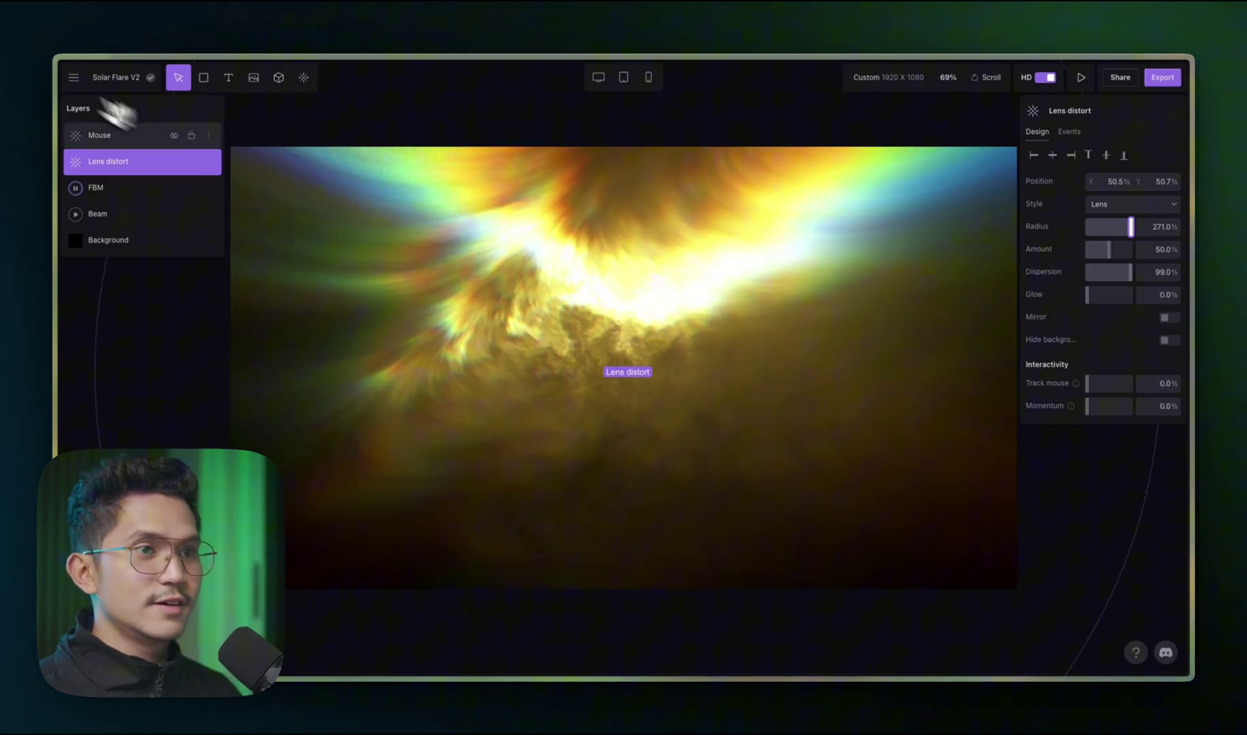
click(97, 90)
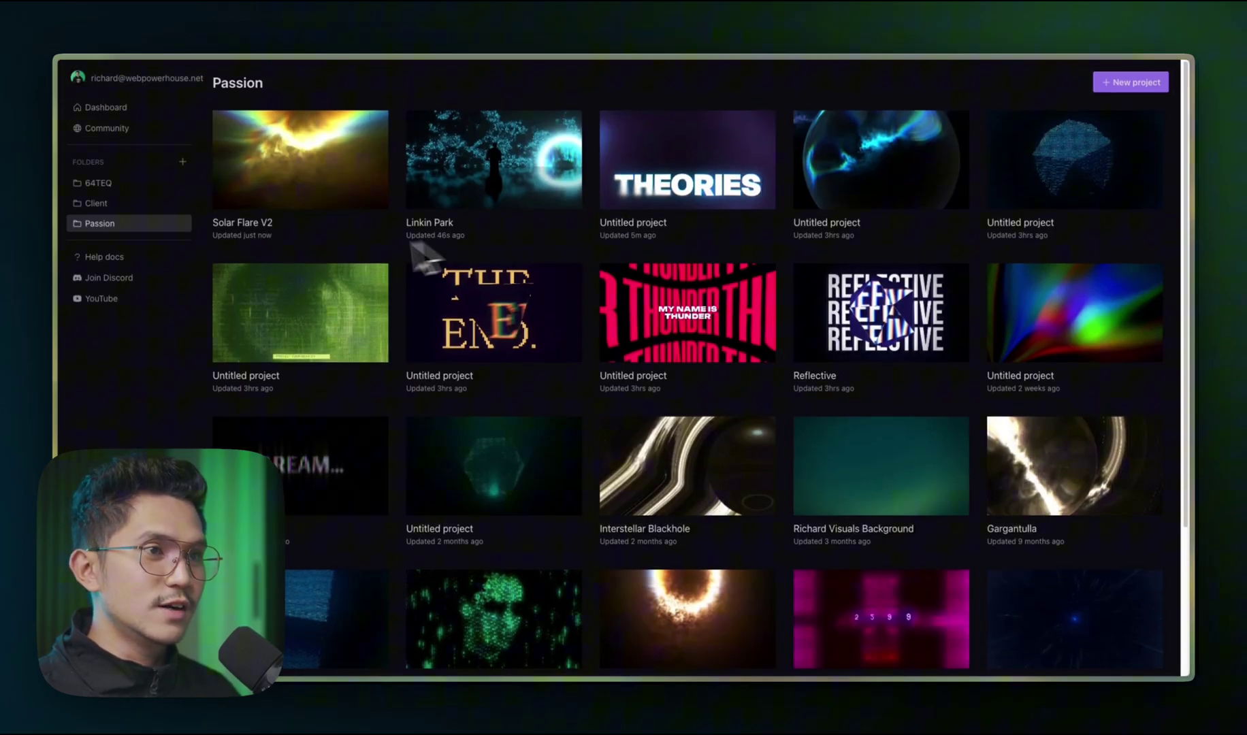
scroll(896, 478, down, 5)
scroll(828, 390, up, 5)
click(725, 185)
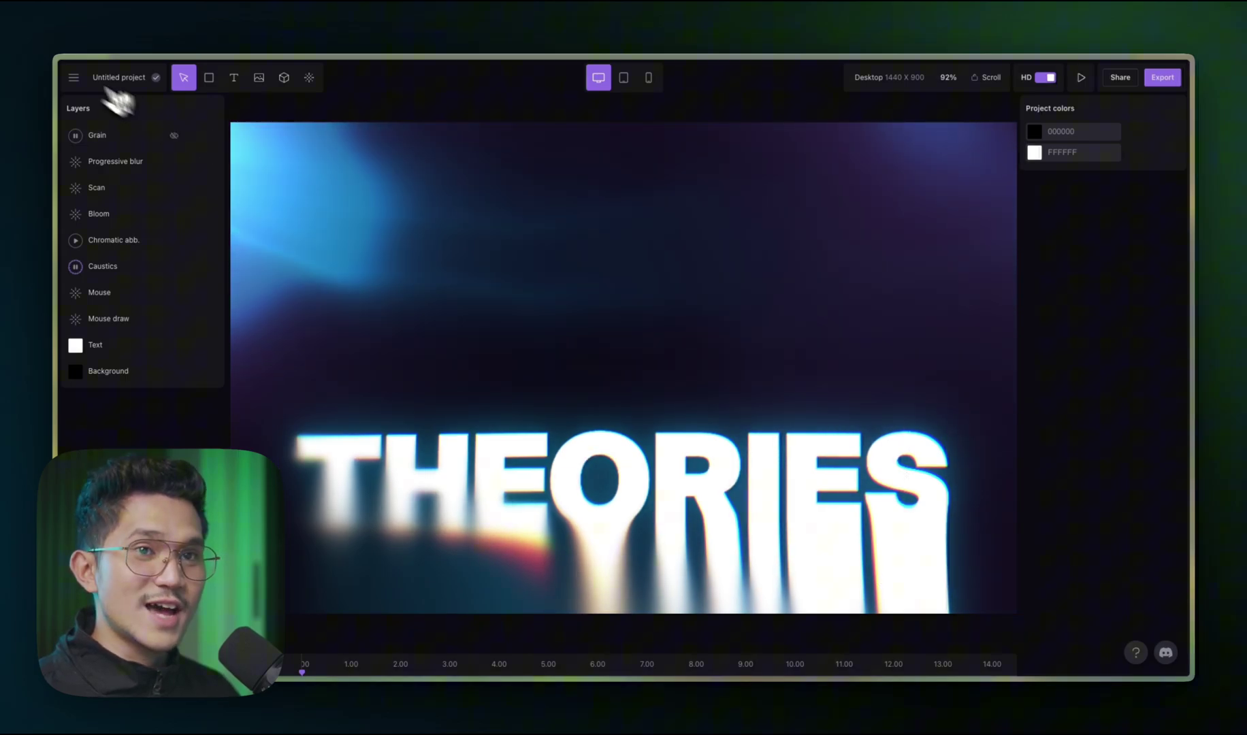
click(73, 77)
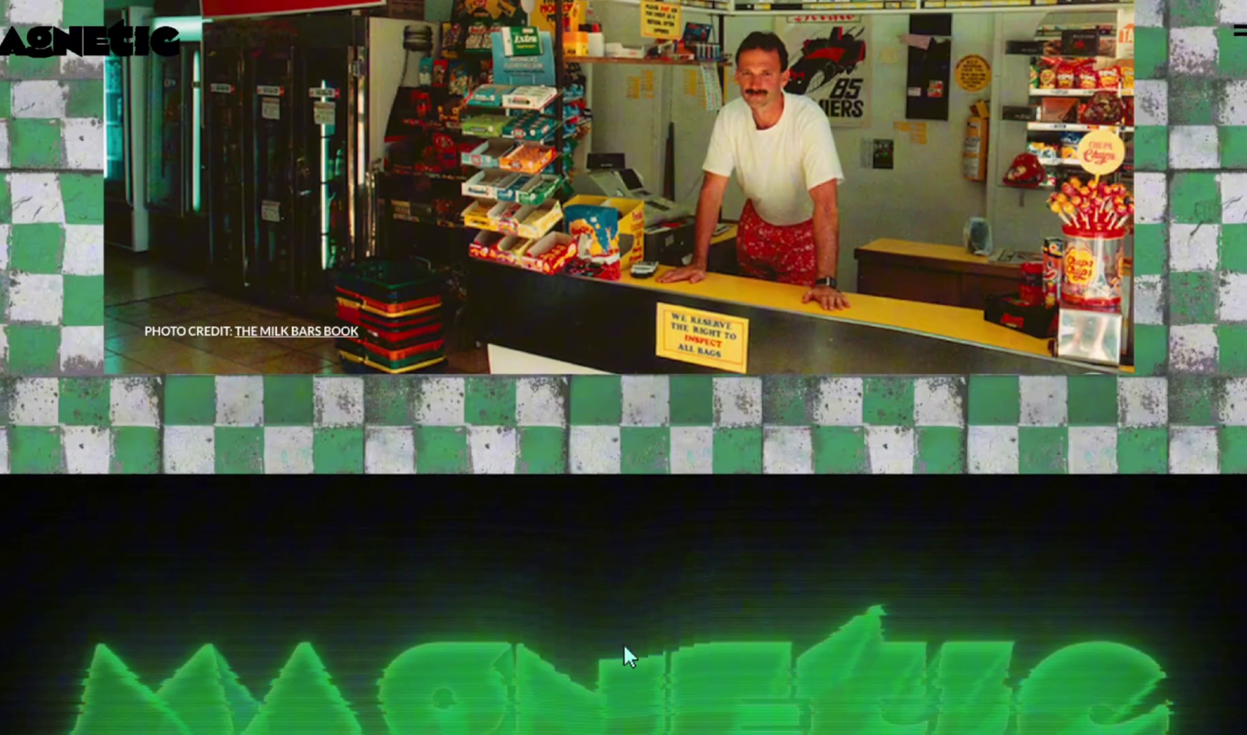
scroll(623, 644, down, 4)
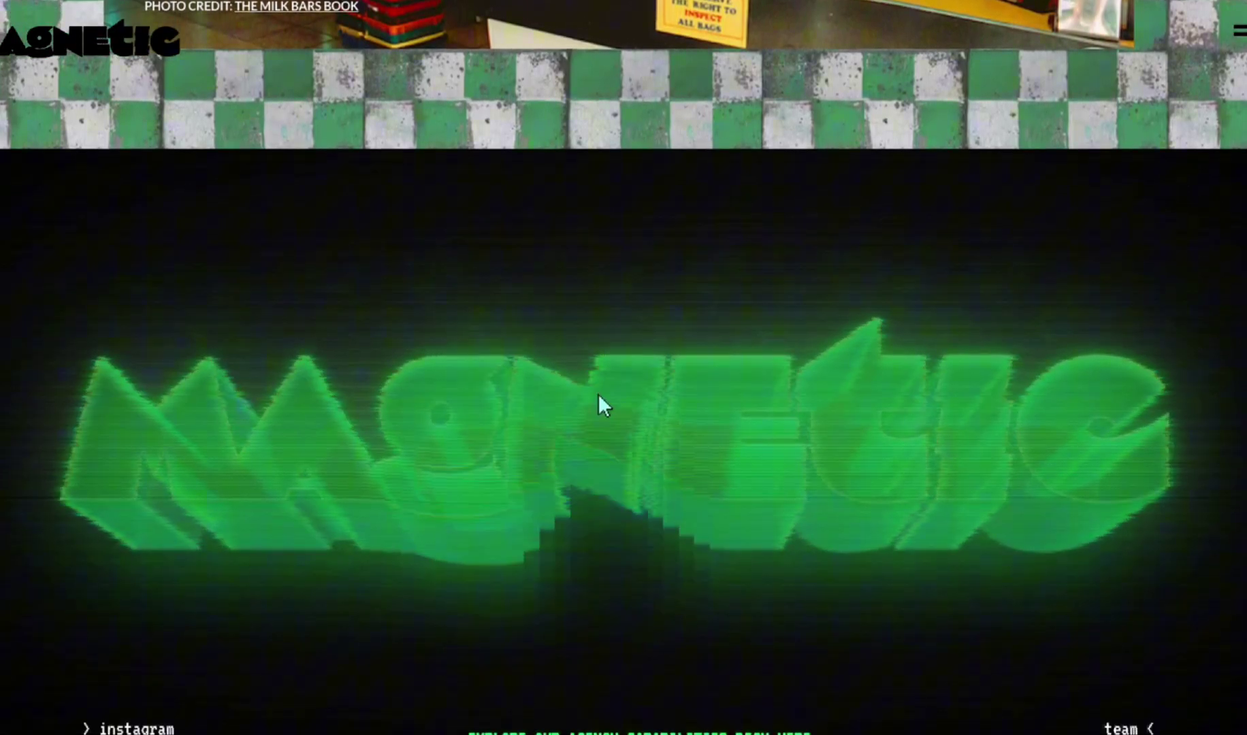
scroll(597, 394, down, 3)
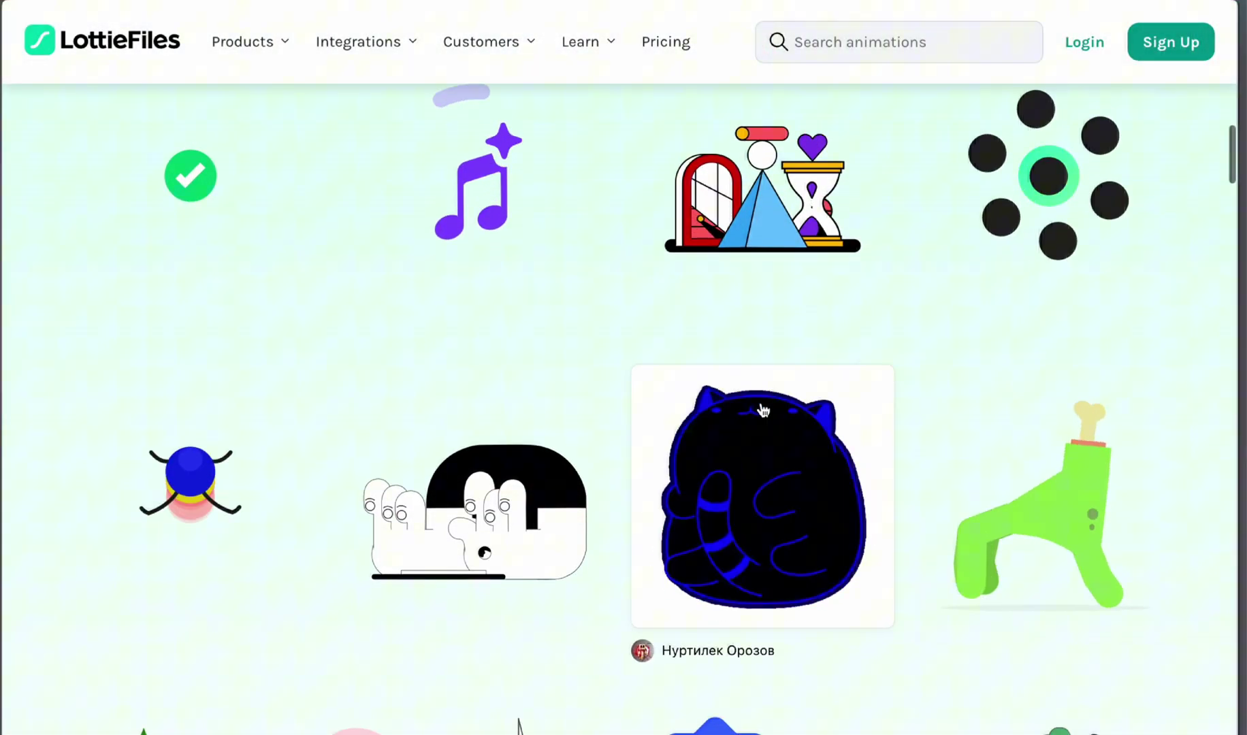
scroll(815, 476, down, 4)
scroll(815, 476, down, 3)
scroll(973, 390, down, 1)
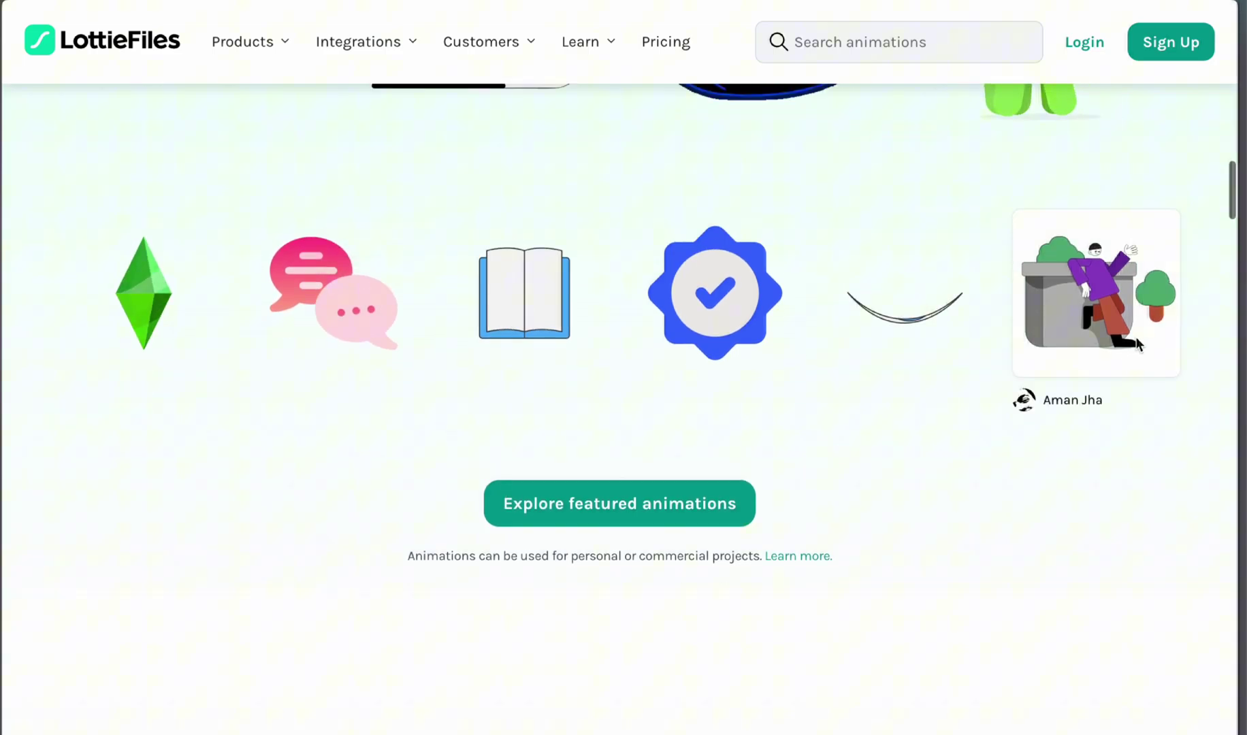
scroll(312, 338, down, 5)
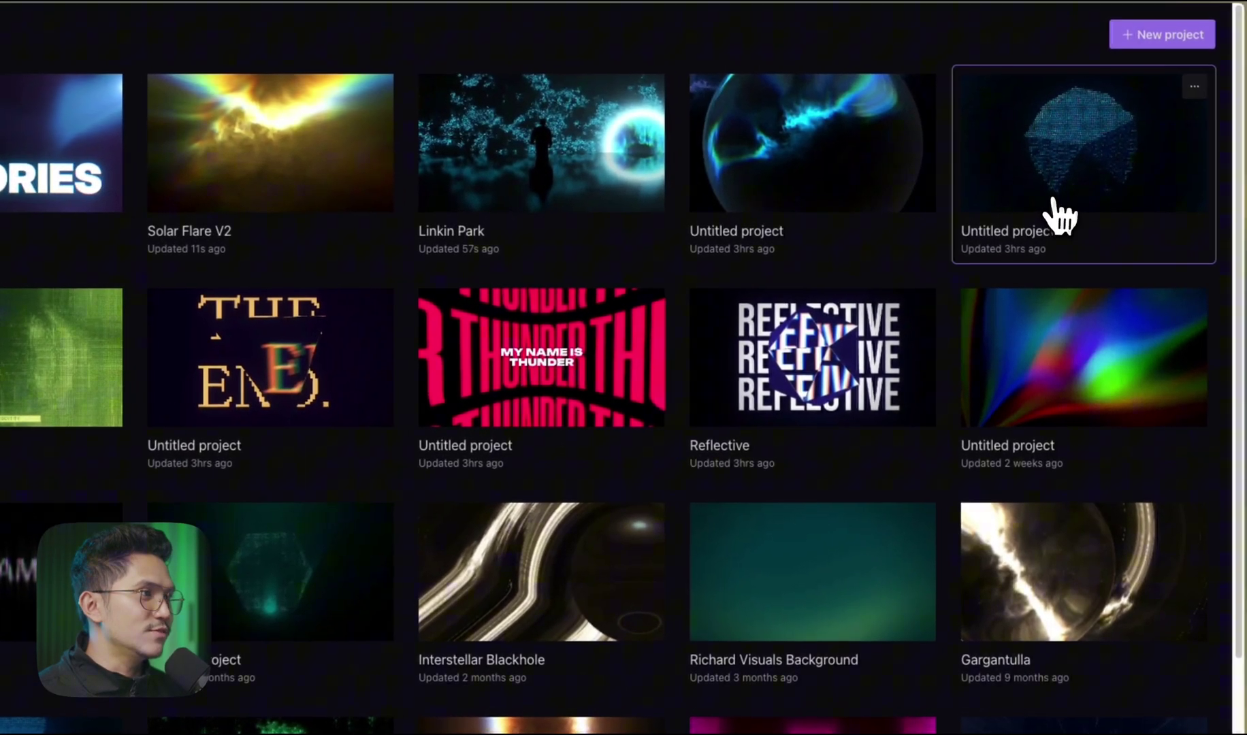
Open the dark sphere Untitled project and click the canvas to stir its smoke.
click(1071, 108)
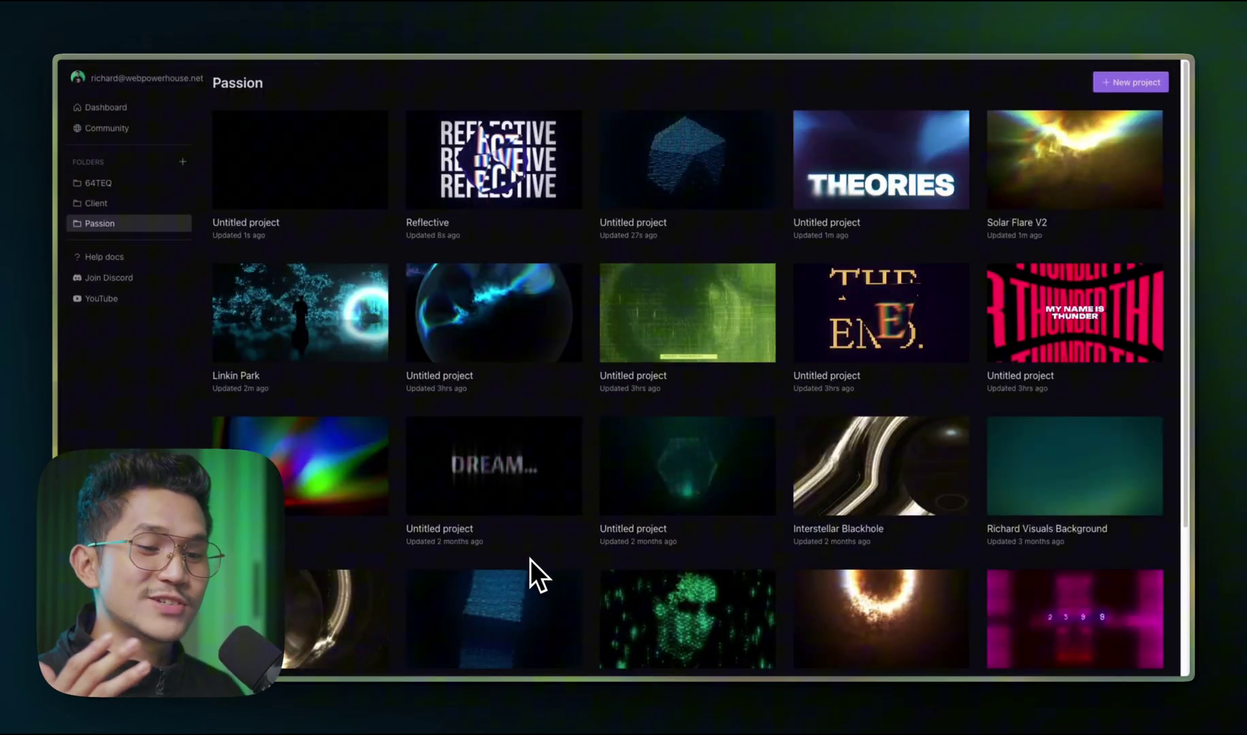
mouse_move(494, 620)
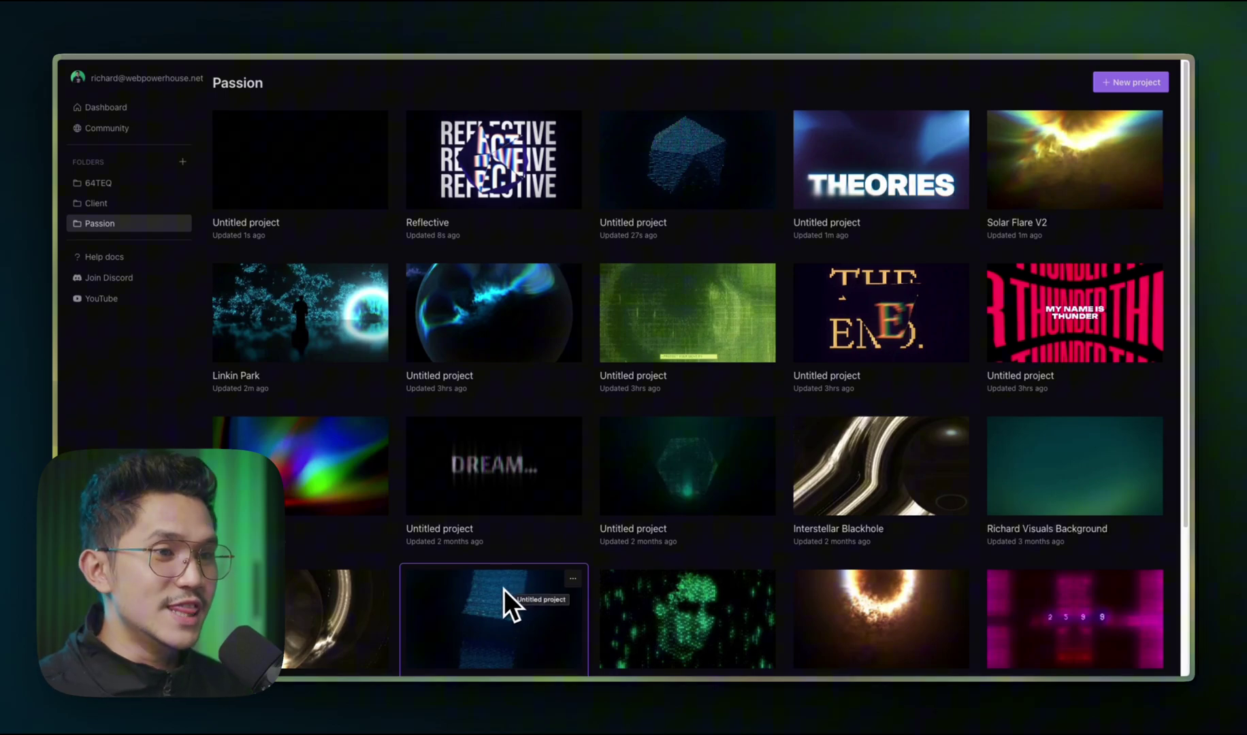
click(517, 342)
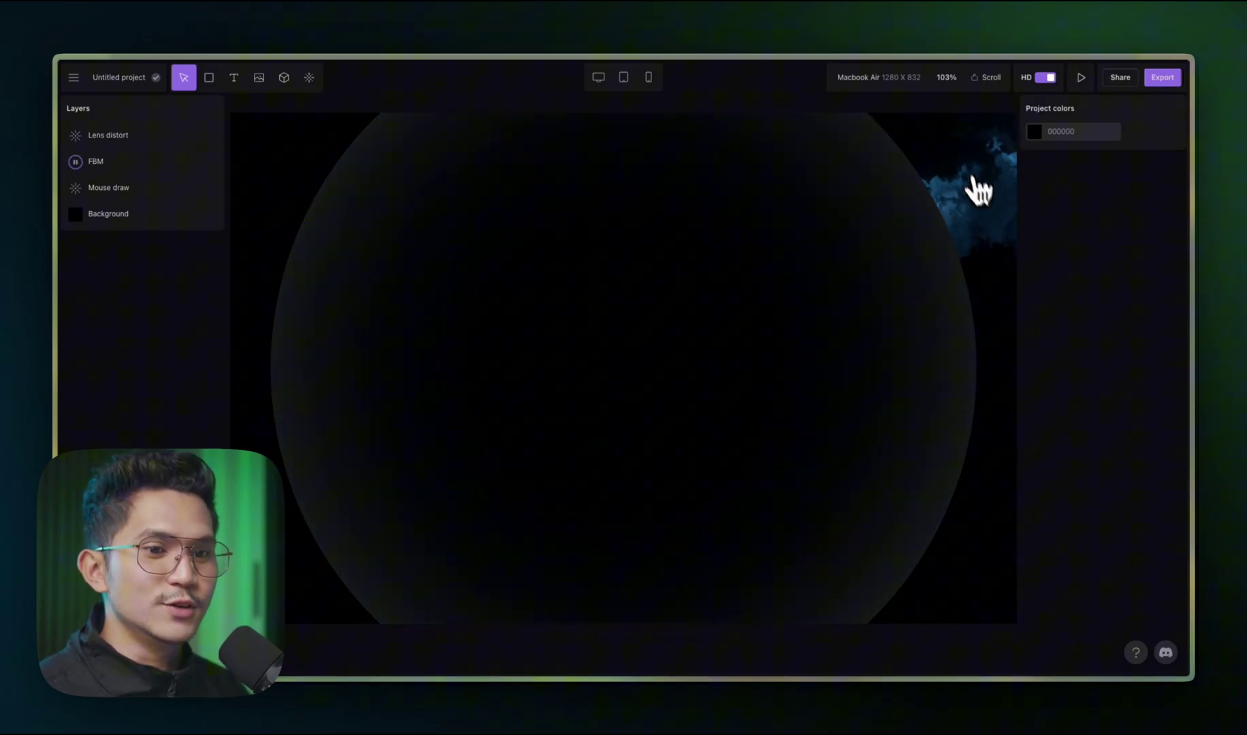
click(623, 351)
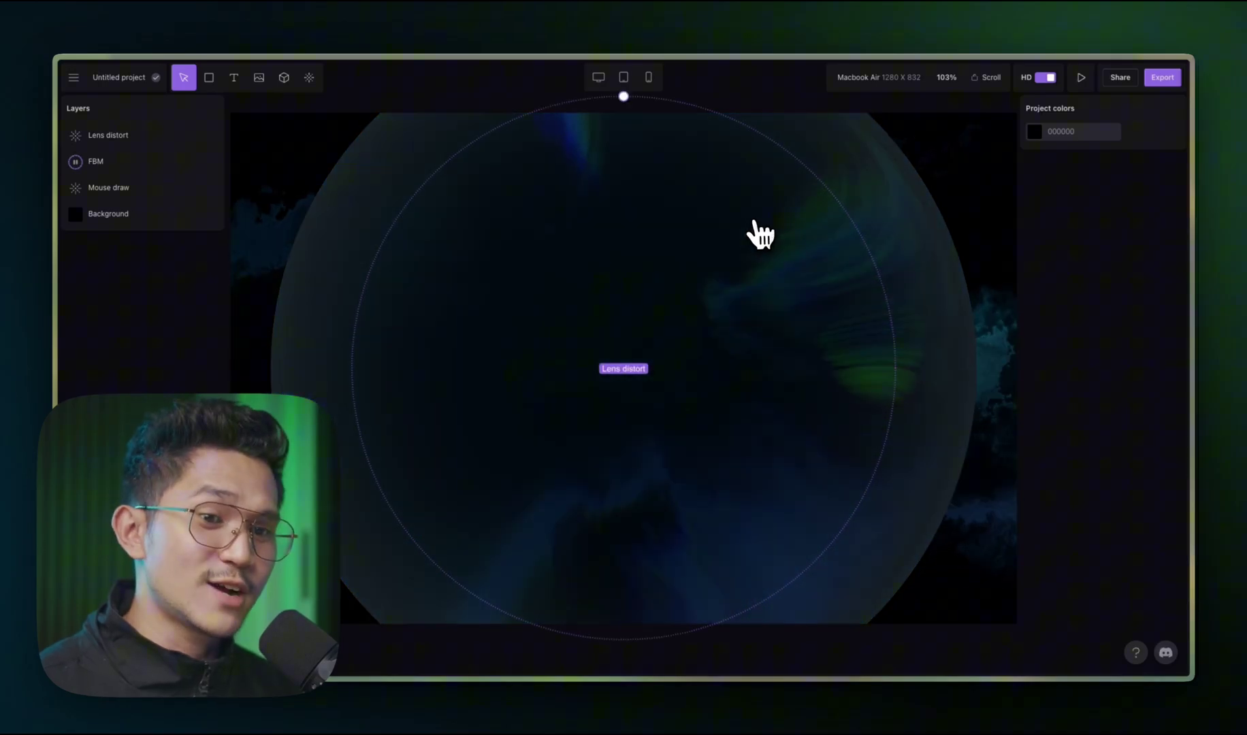
Open the empty untitled project from the dashboard and select its Background layer.
click(92, 88)
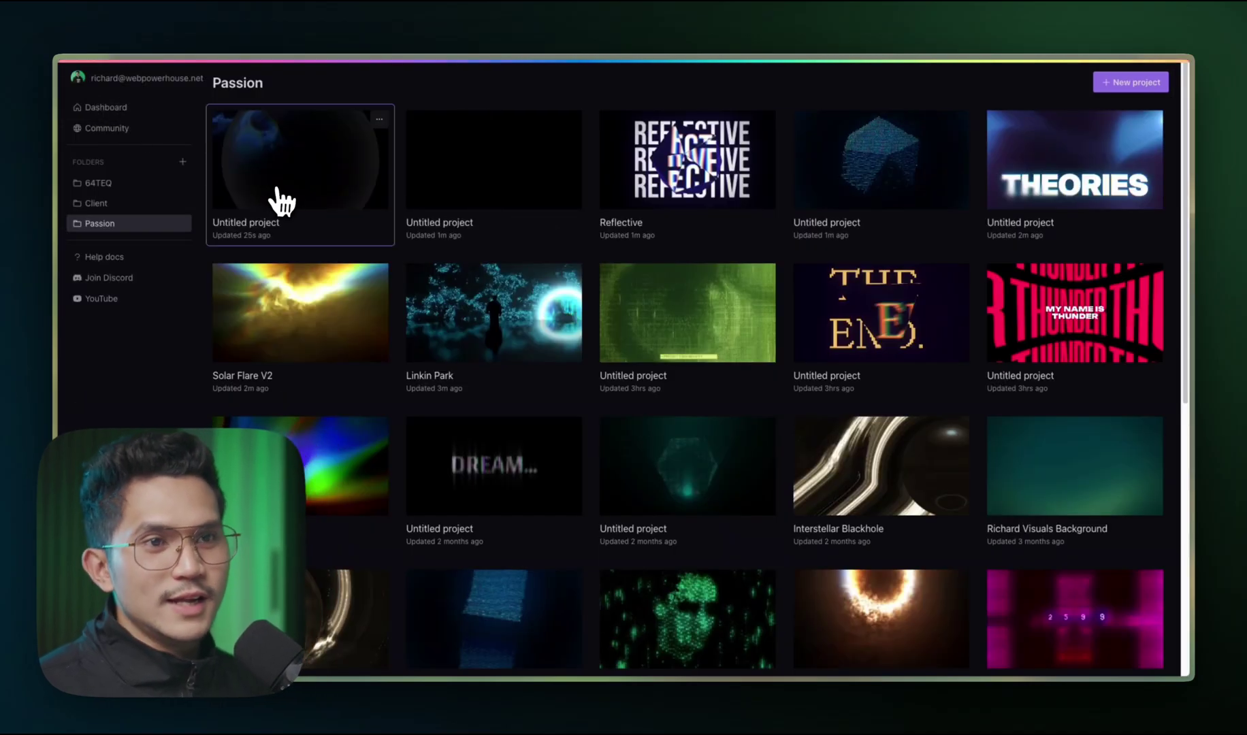
click(482, 190)
click(156, 144)
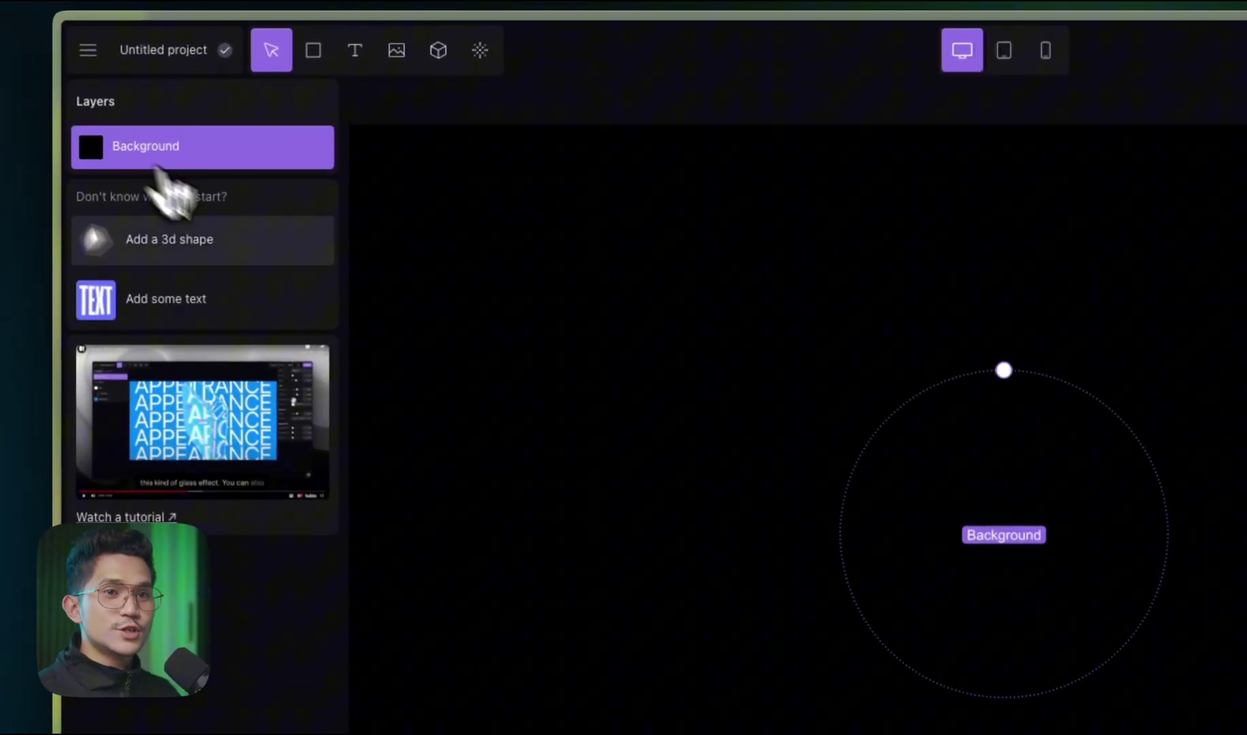
Add Mouse draw with radius 86%, turbulence 100% and an adjusted colour mix.
click(174, 49)
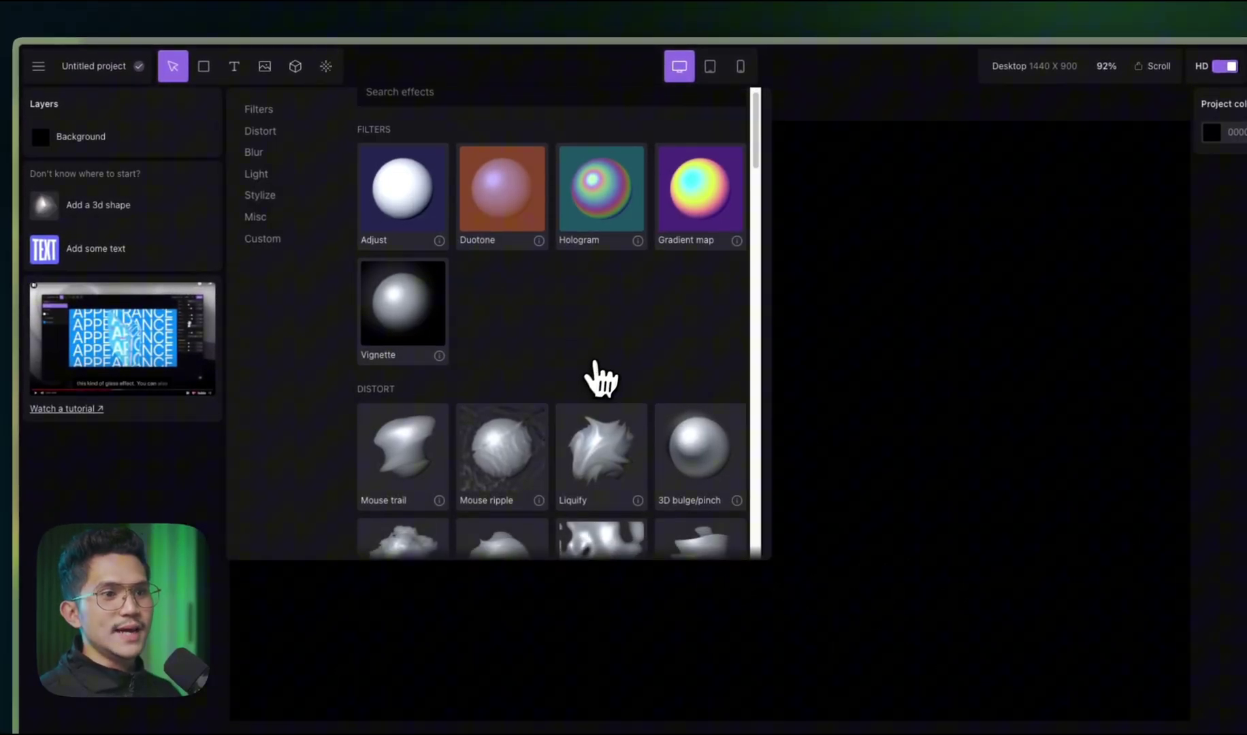
scroll(599, 385, down, 5)
scroll(601, 388, down, 5)
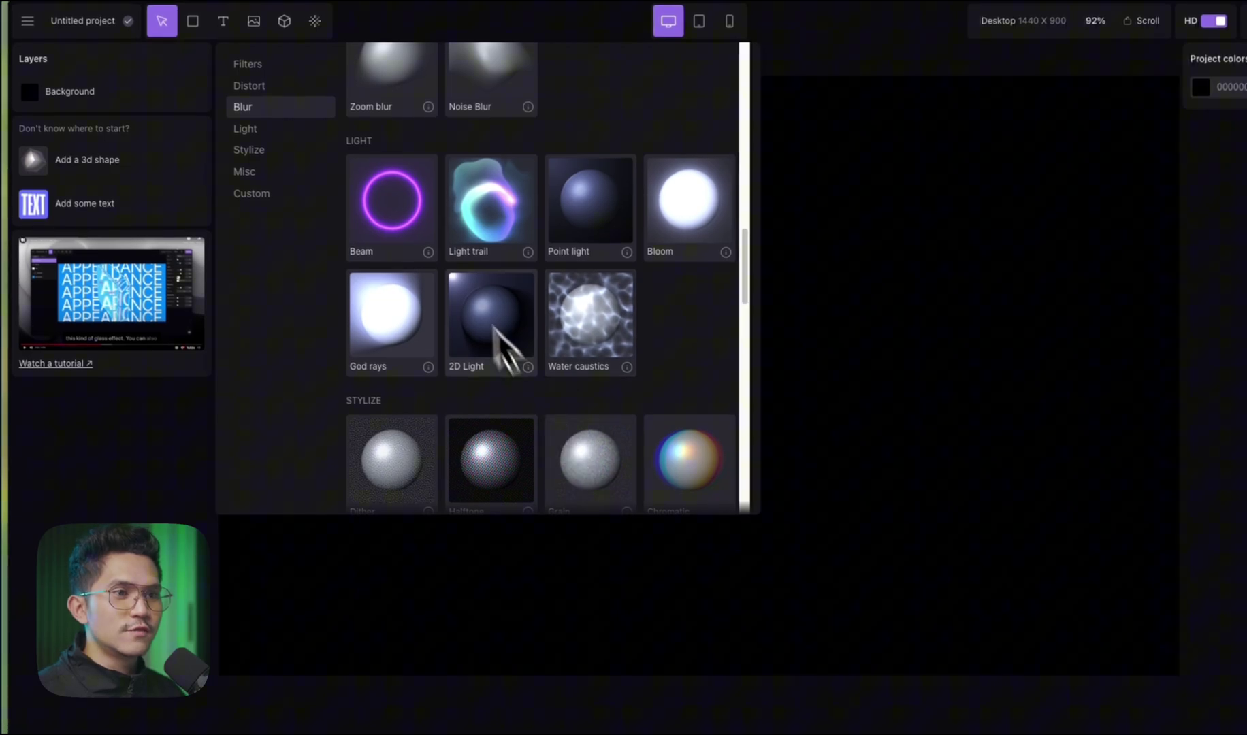
click(483, 229)
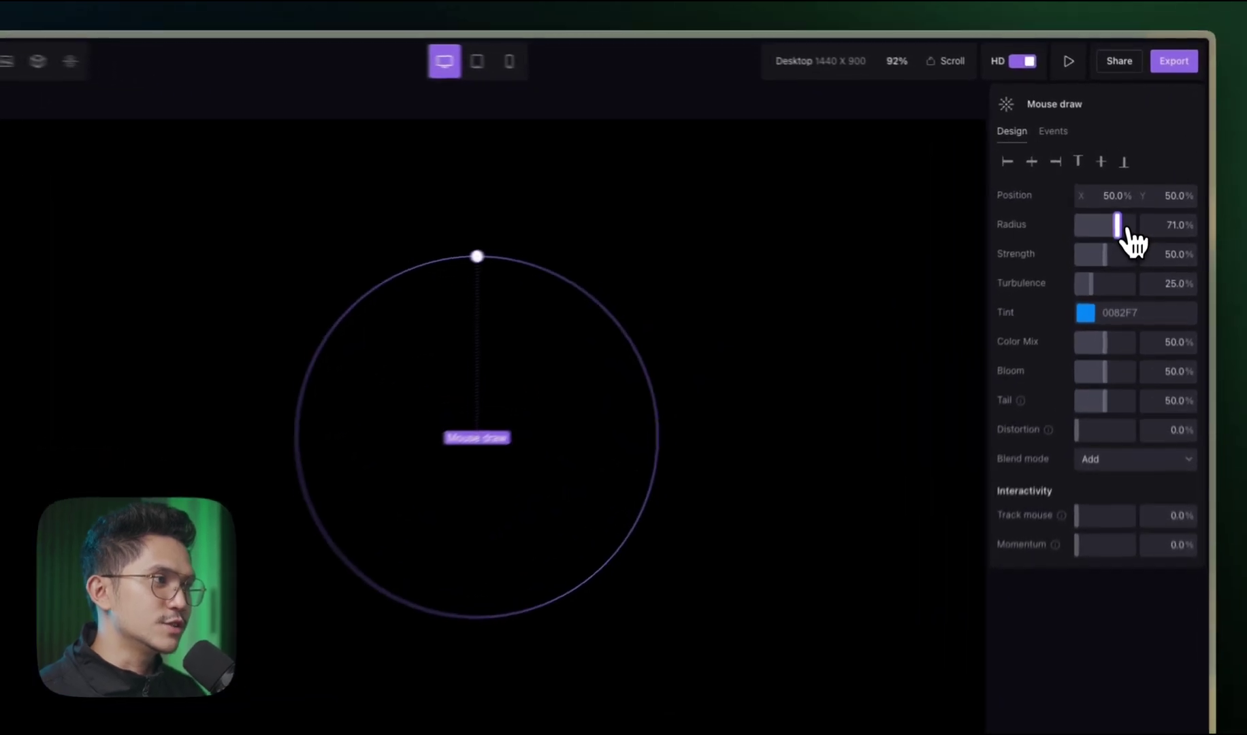
drag(1109, 203, 1125, 204)
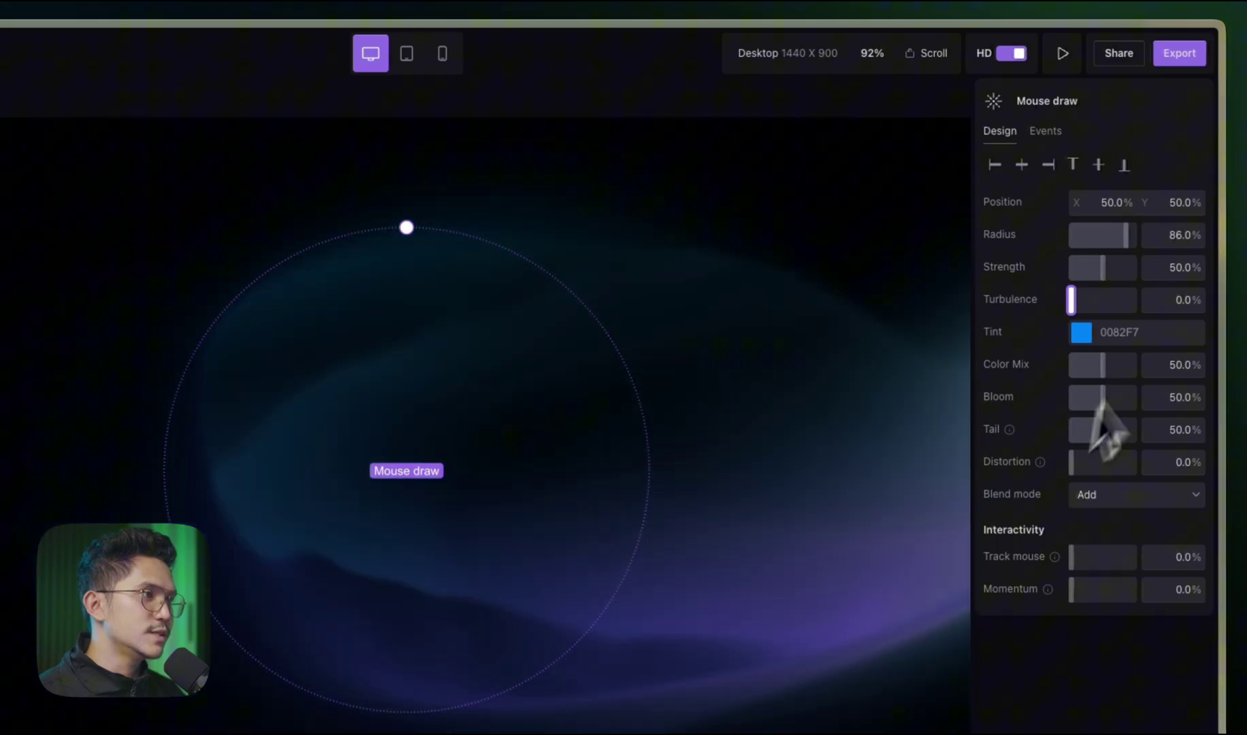
drag(1072, 299, 1079, 300)
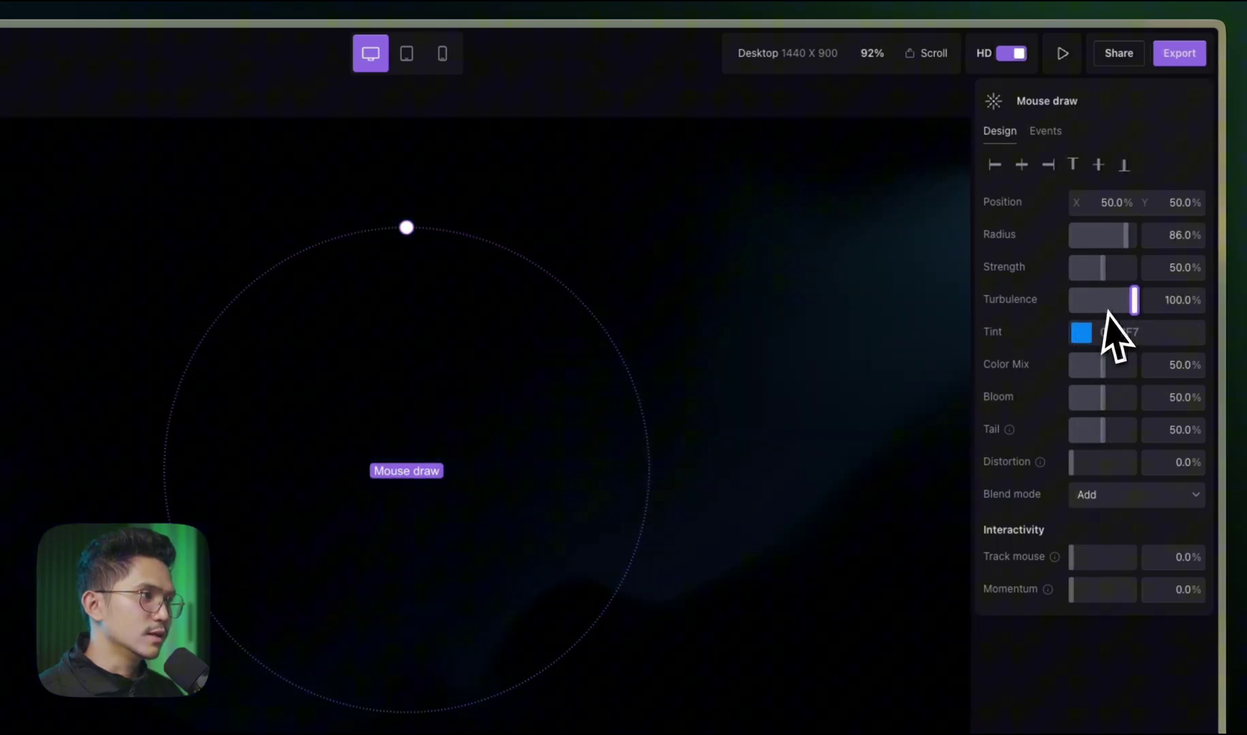
mouse_move(1086, 365)
mouse_down()
mouse_move(1070, 365)
mouse_move(1134, 365)
mouse_move(1128, 397)
mouse_move(1104, 365)
mouse_up()
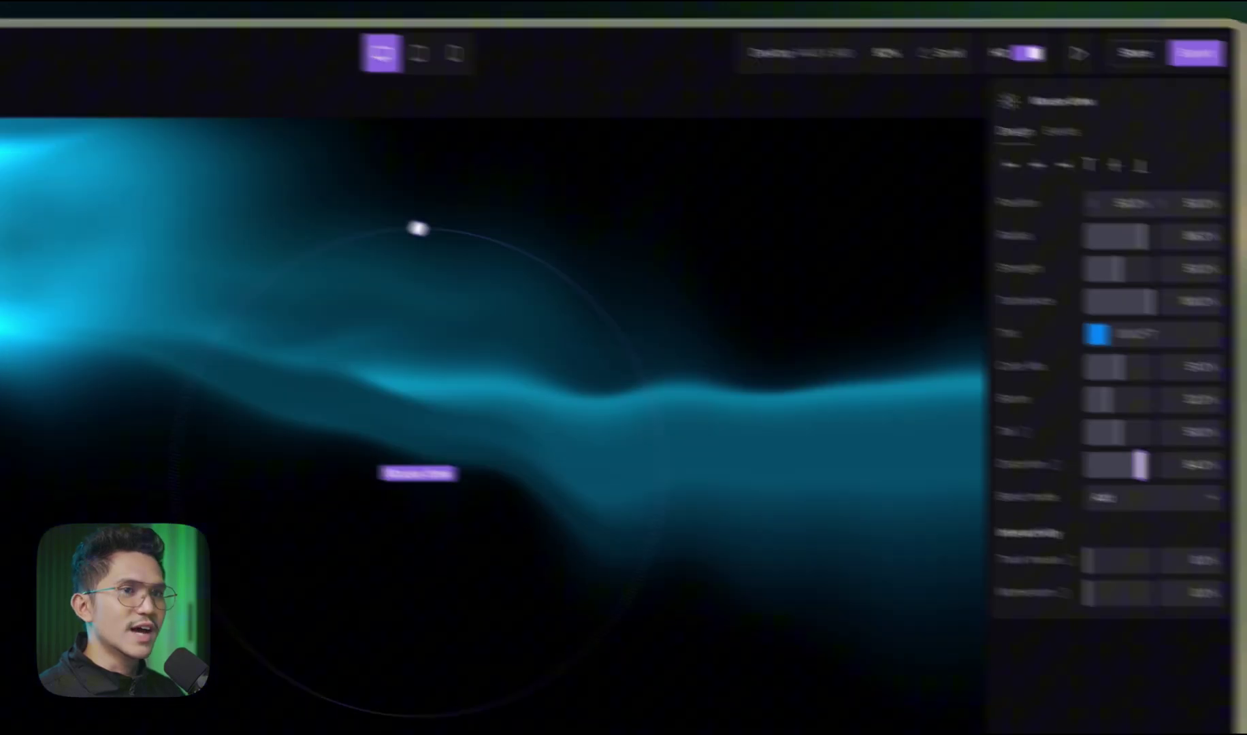
Add an FBM noise layer from the effects library's Distort category.
click(446, 106)
scroll(682, 439, down, 3)
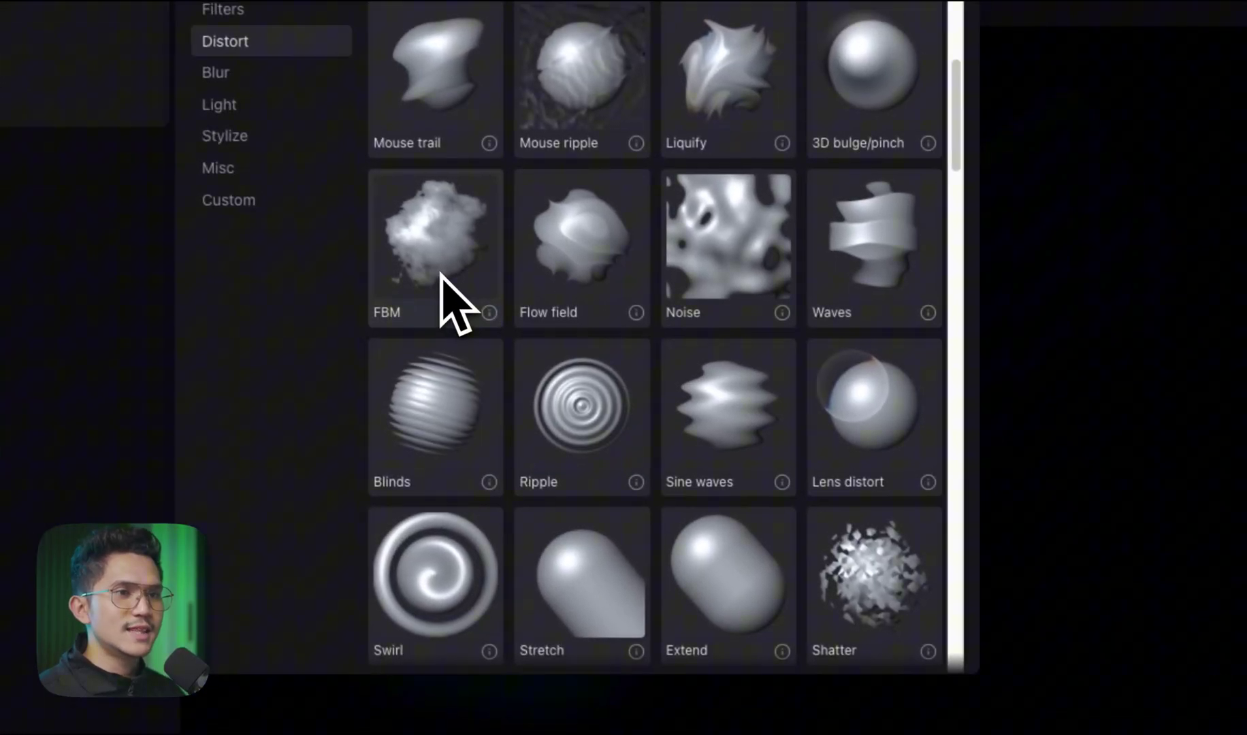
click(441, 275)
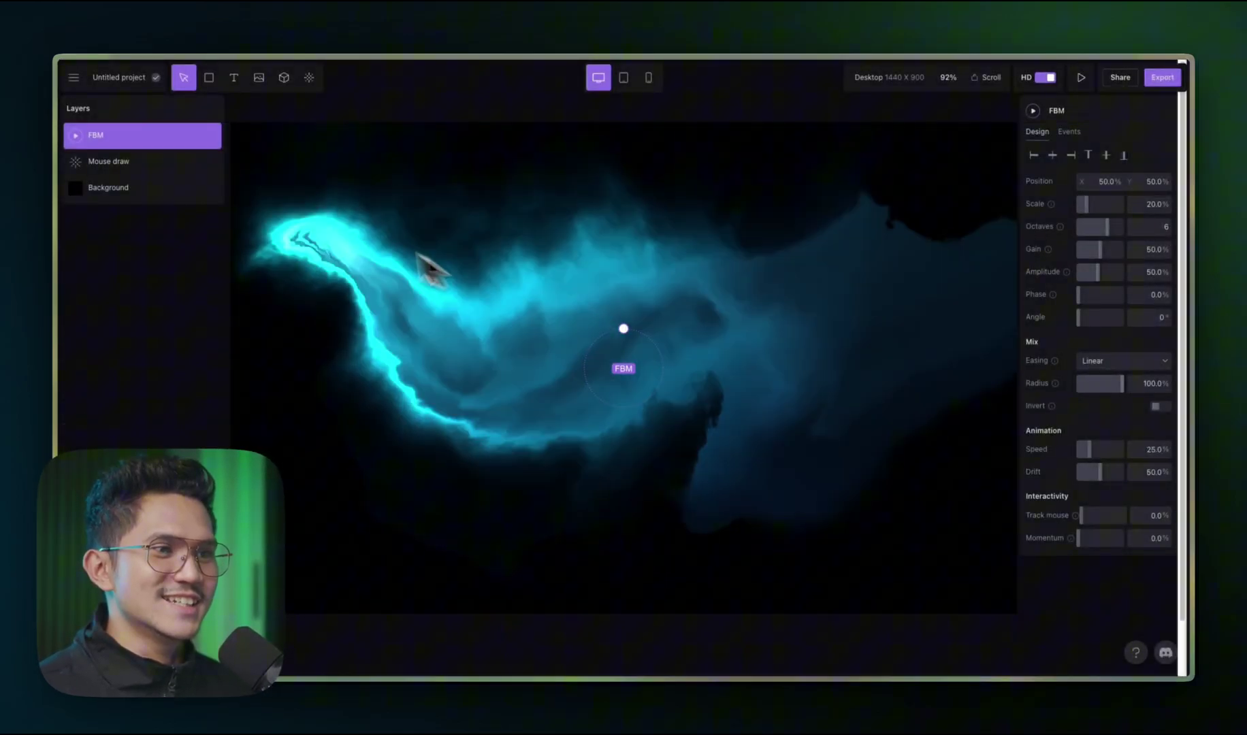
Lengthen the Mouse draw trail, then animate the FBM smoke with drift at 66%.
click(109, 162)
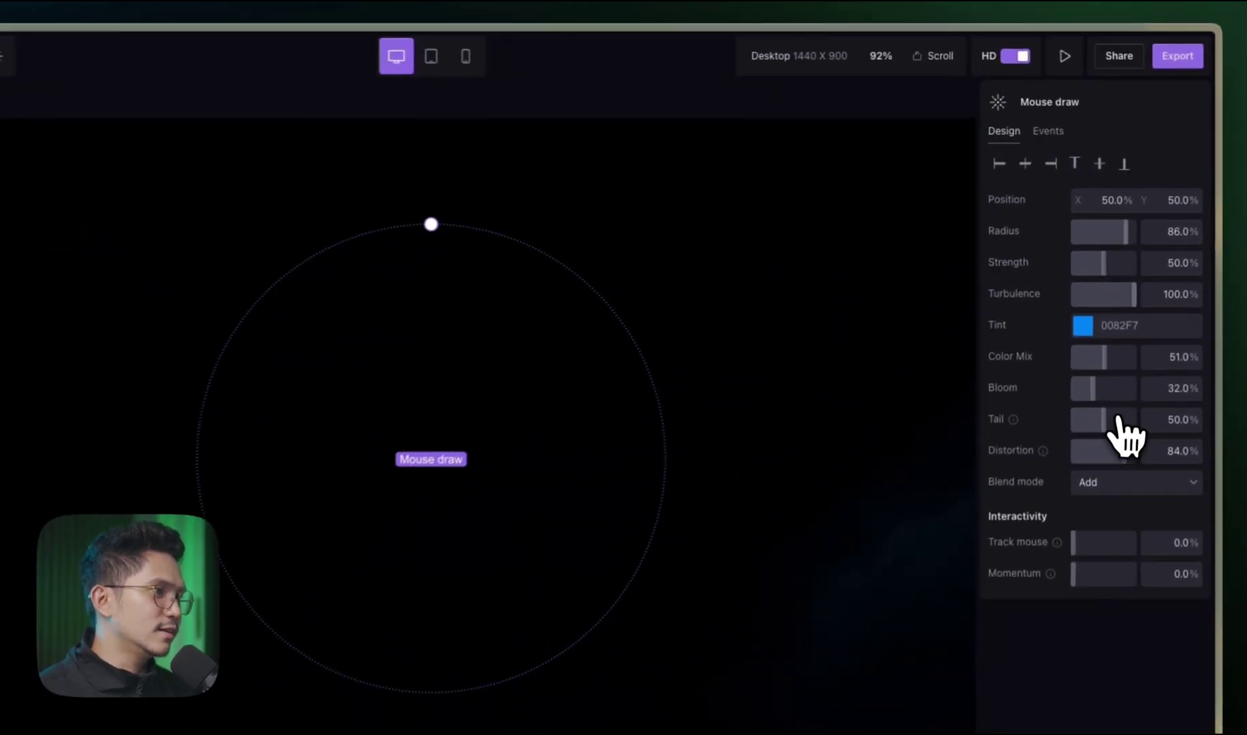
drag(1109, 339, 1119, 339)
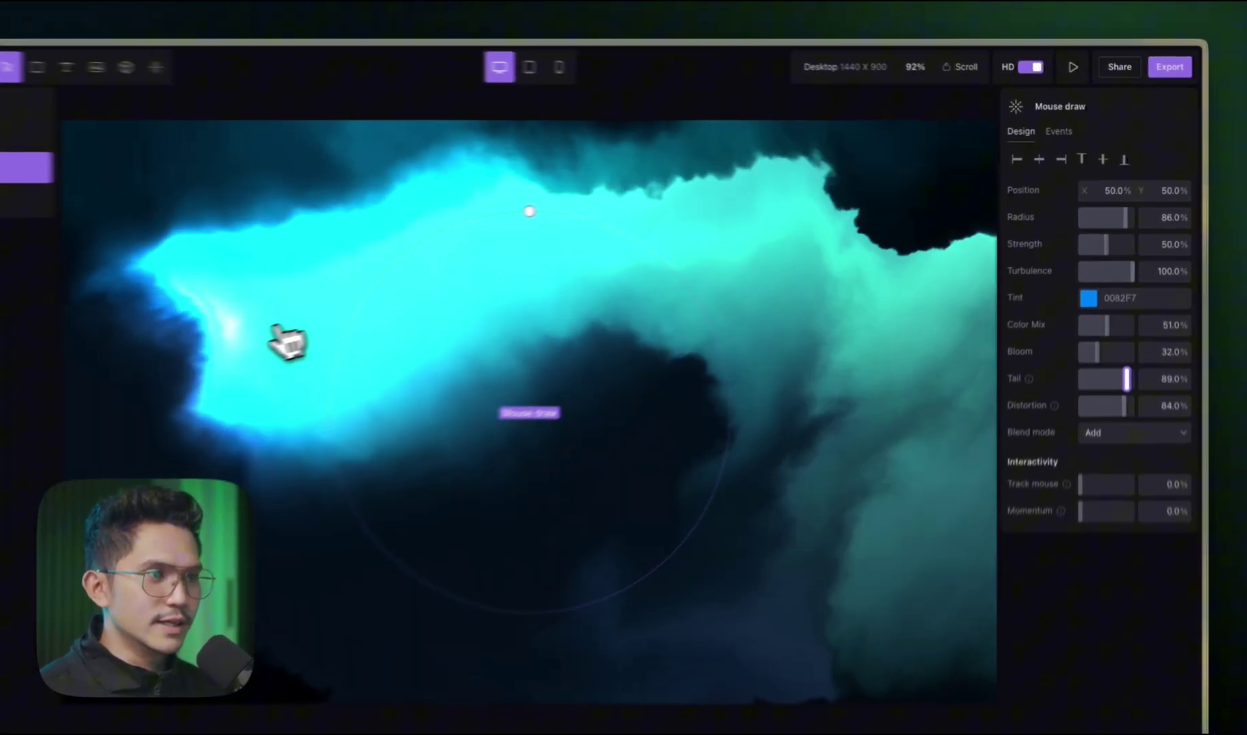
click(112, 144)
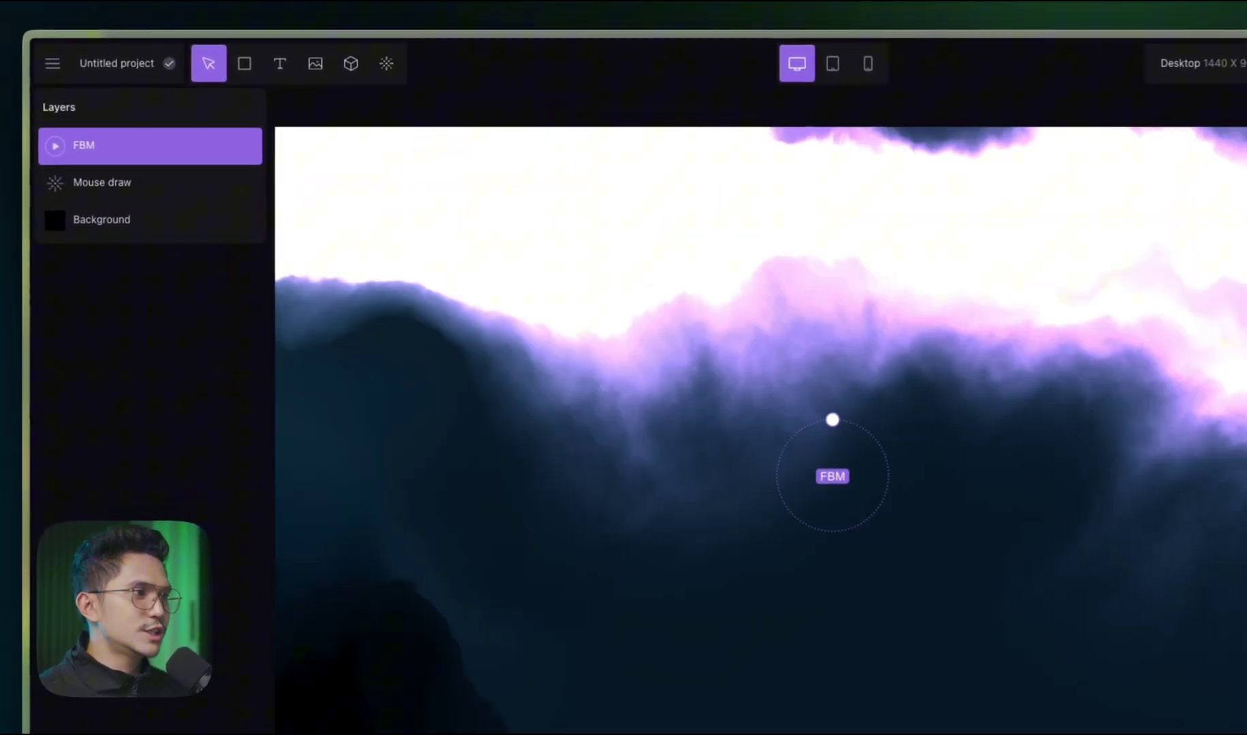
click(55, 144)
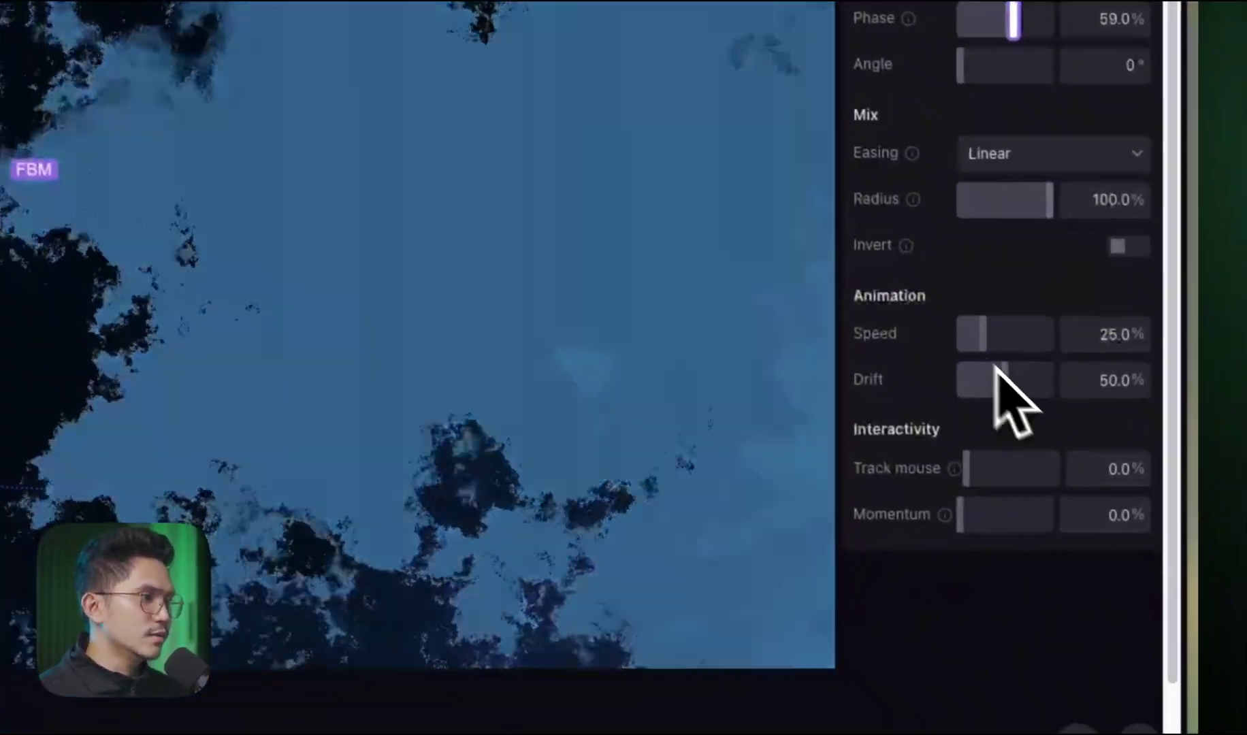
drag(1099, 472, 1105, 471)
drag(1012, 376, 1062, 376)
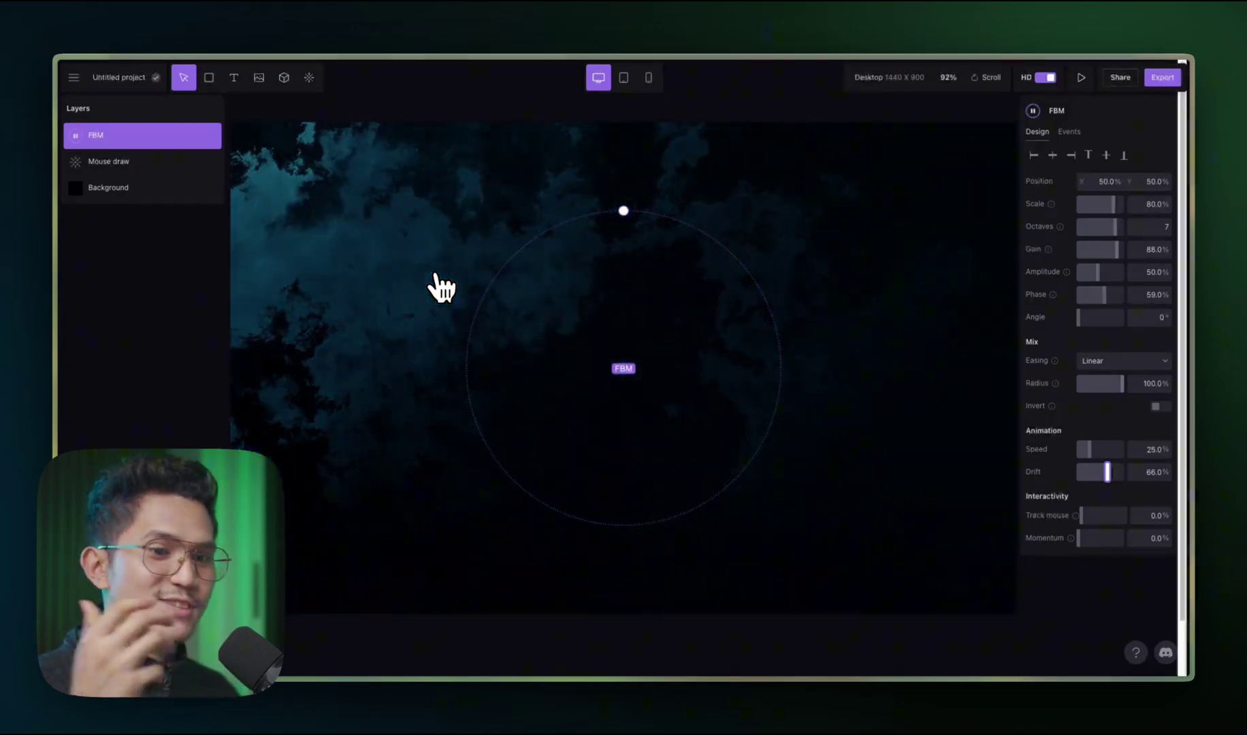
Search the effects library for 'LENS' and add Lens distort above the FBM smoke.
click(309, 77)
scroll(916, 565, down, 5)
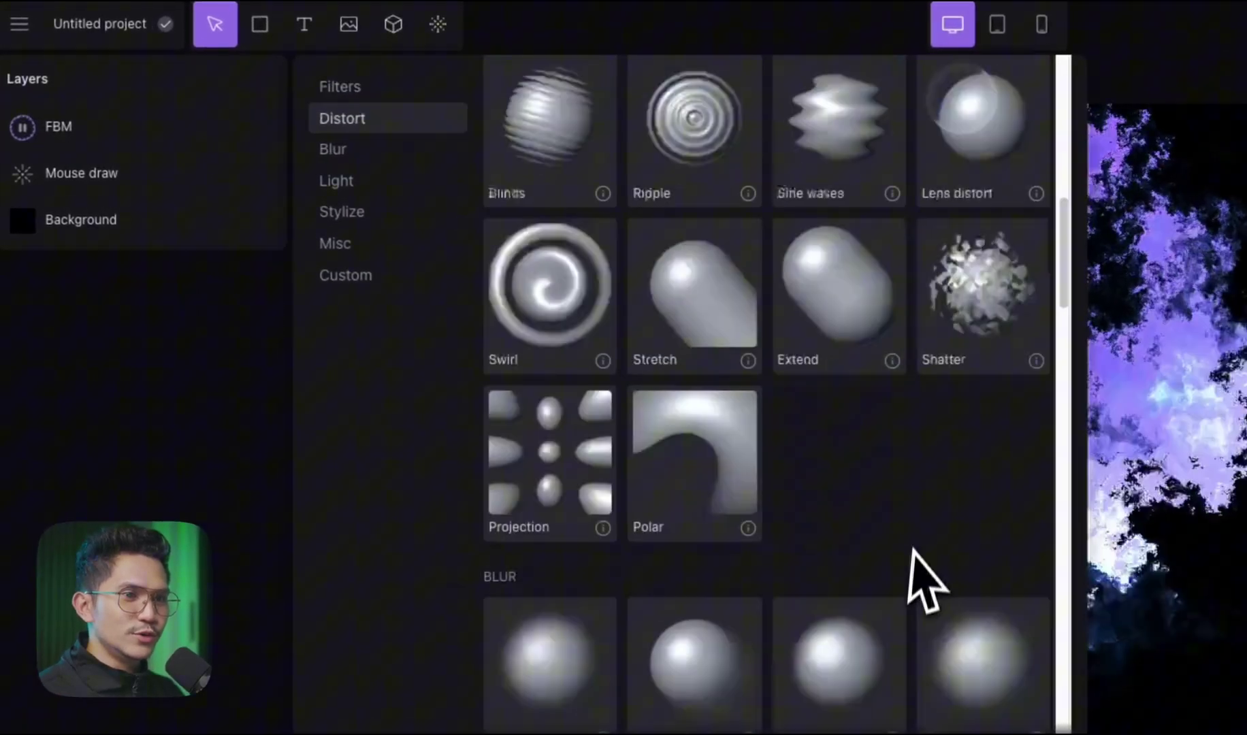
scroll(916, 584, down, 5)
scroll(915, 604, down, 4)
scroll(896, 585, down, 3)
scroll(896, 643, down, 5)
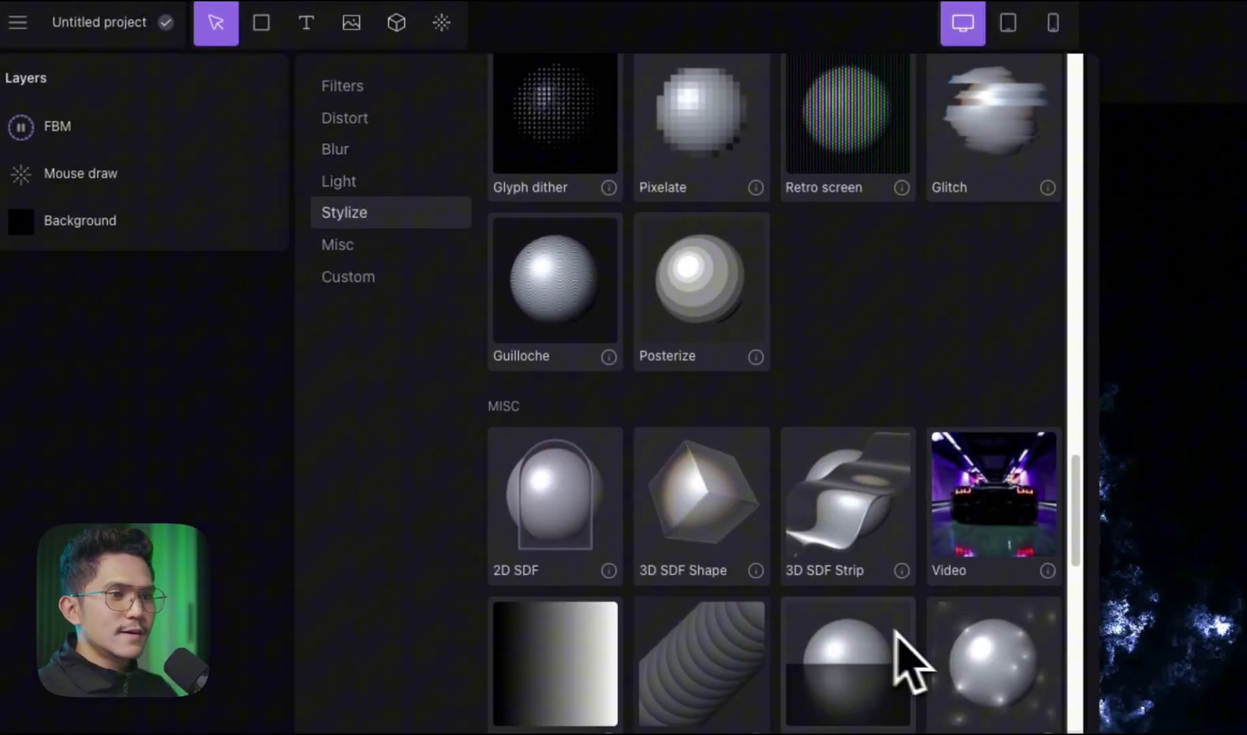
scroll(896, 643, up, 3)
scroll(779, 390, up, 15)
click(655, 85)
text(LENS)
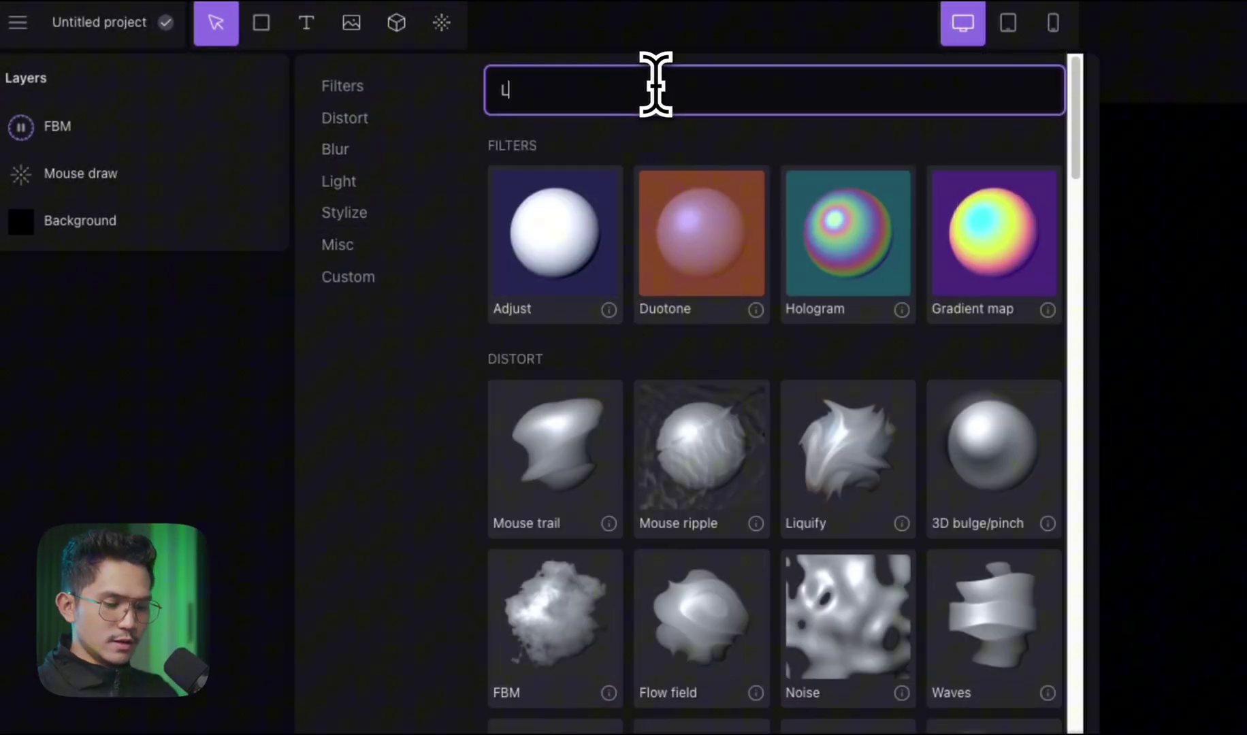
click(573, 222)
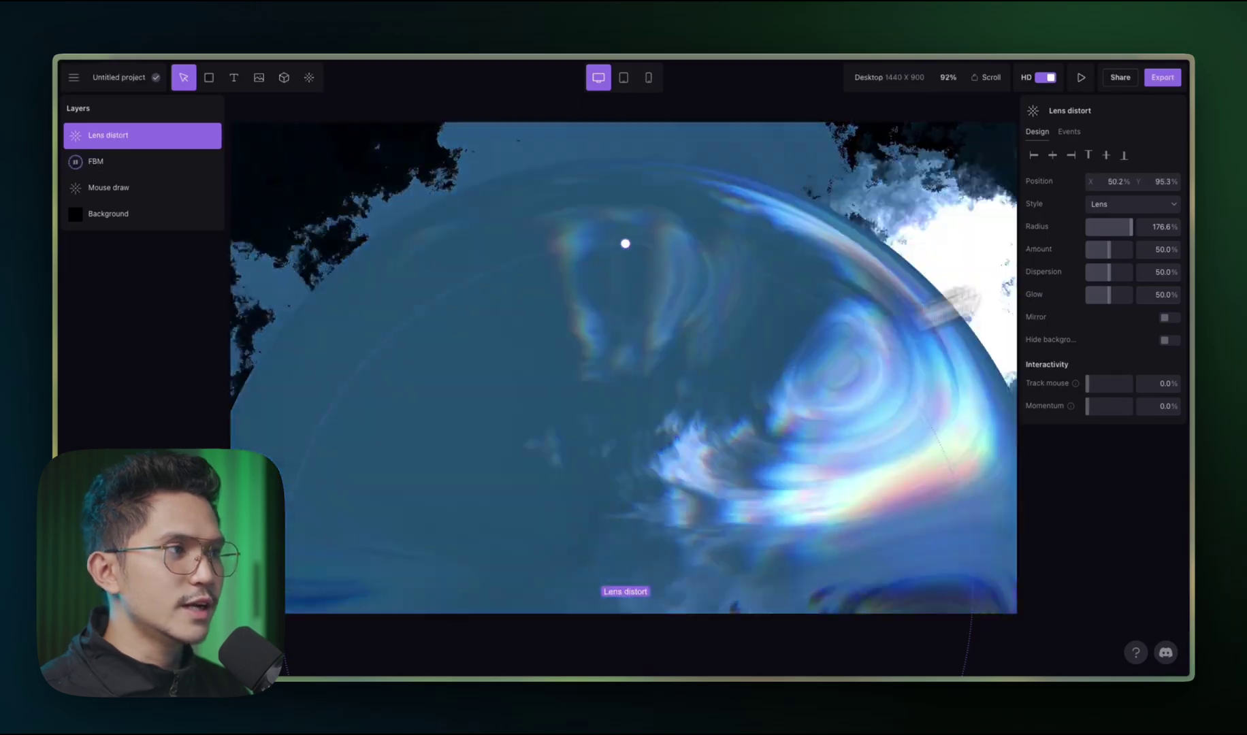
Set Lens distort radius to 100%, then drag its canvas handle up to about 180%.
drag(1129, 226, 1190, 232)
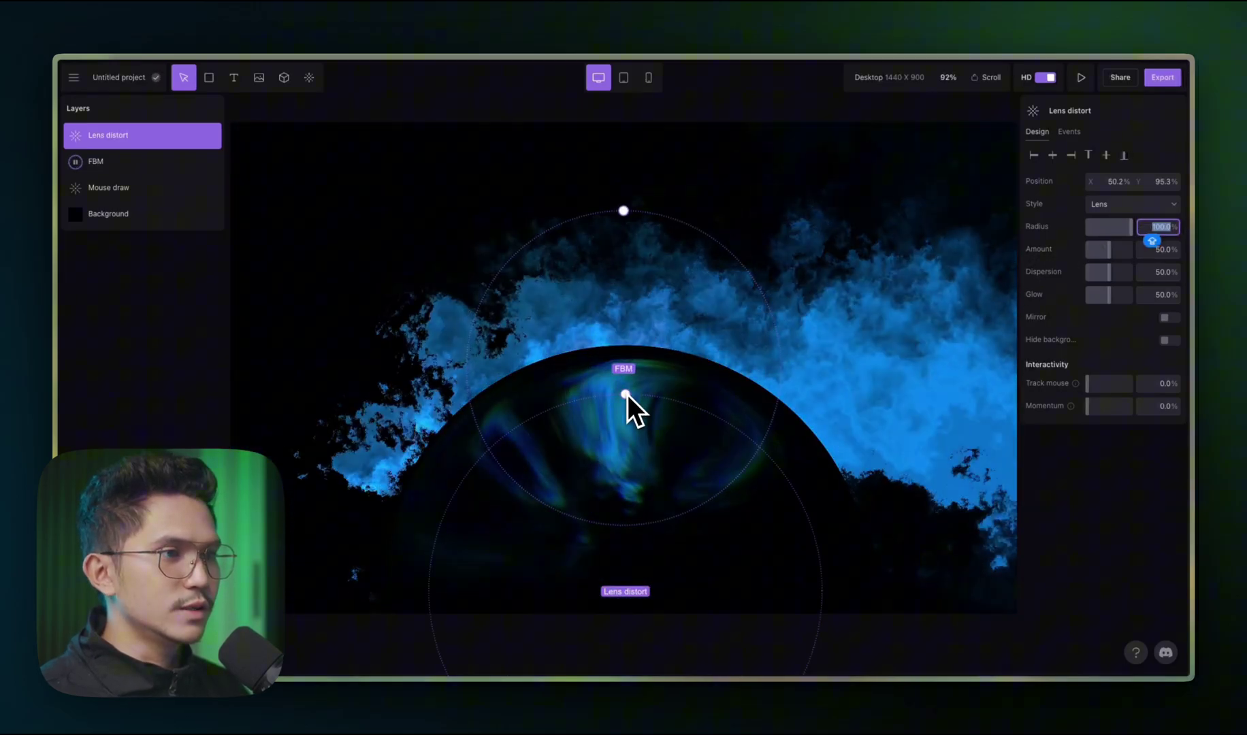
drag(626, 396, 654, 246)
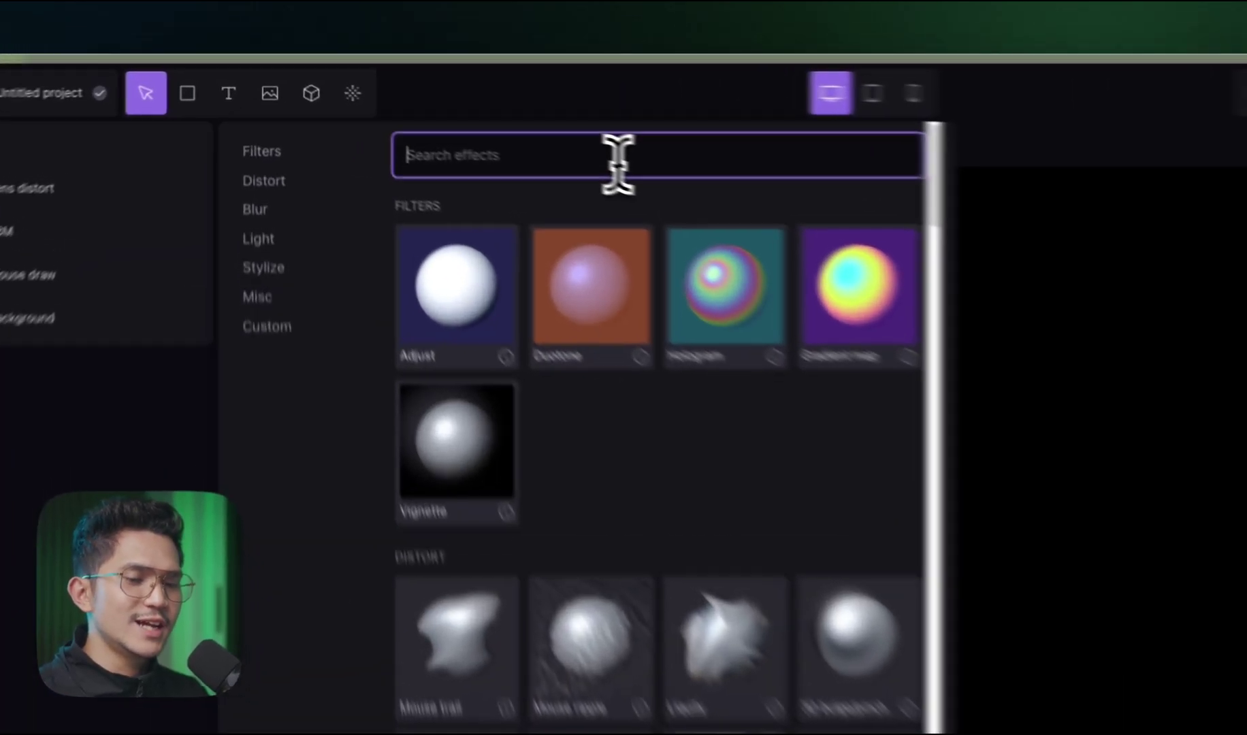
text(bo)
Add Bloom with radius 72%, intensity 26% and threshold 39%.
key(BackSpace)
key(BackSpace)
text(b)
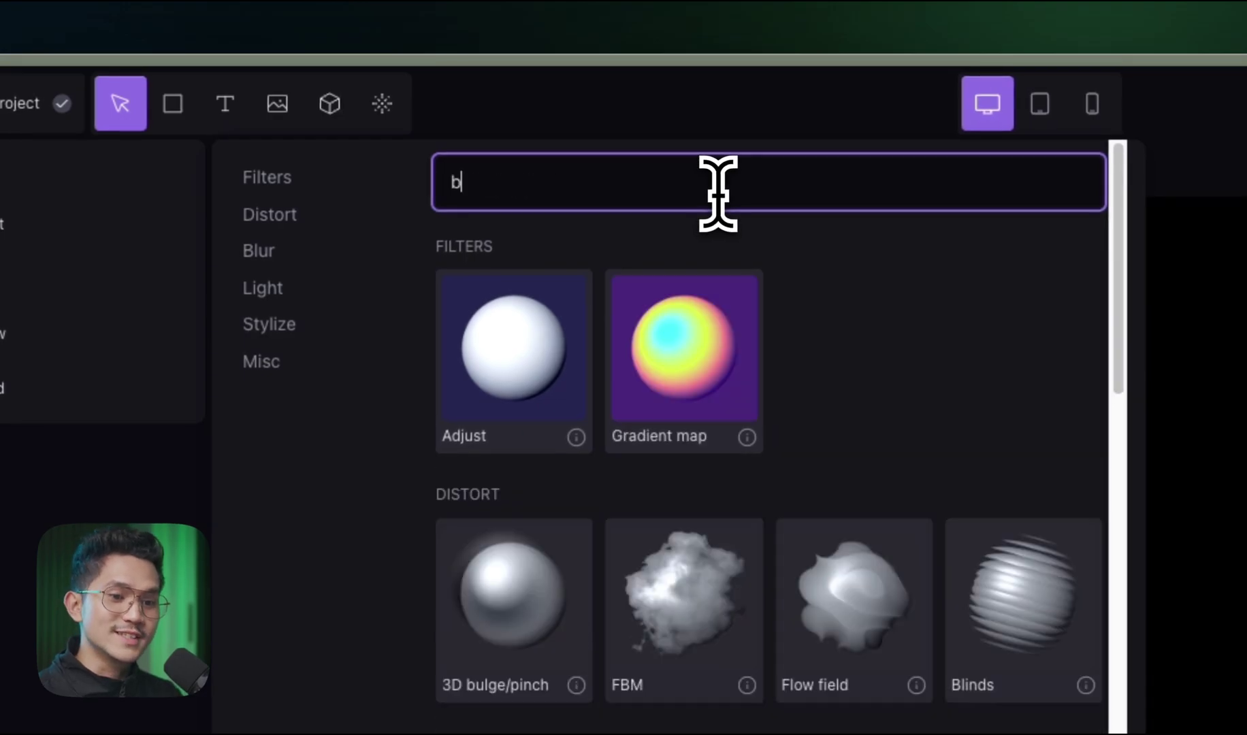
text(loom)
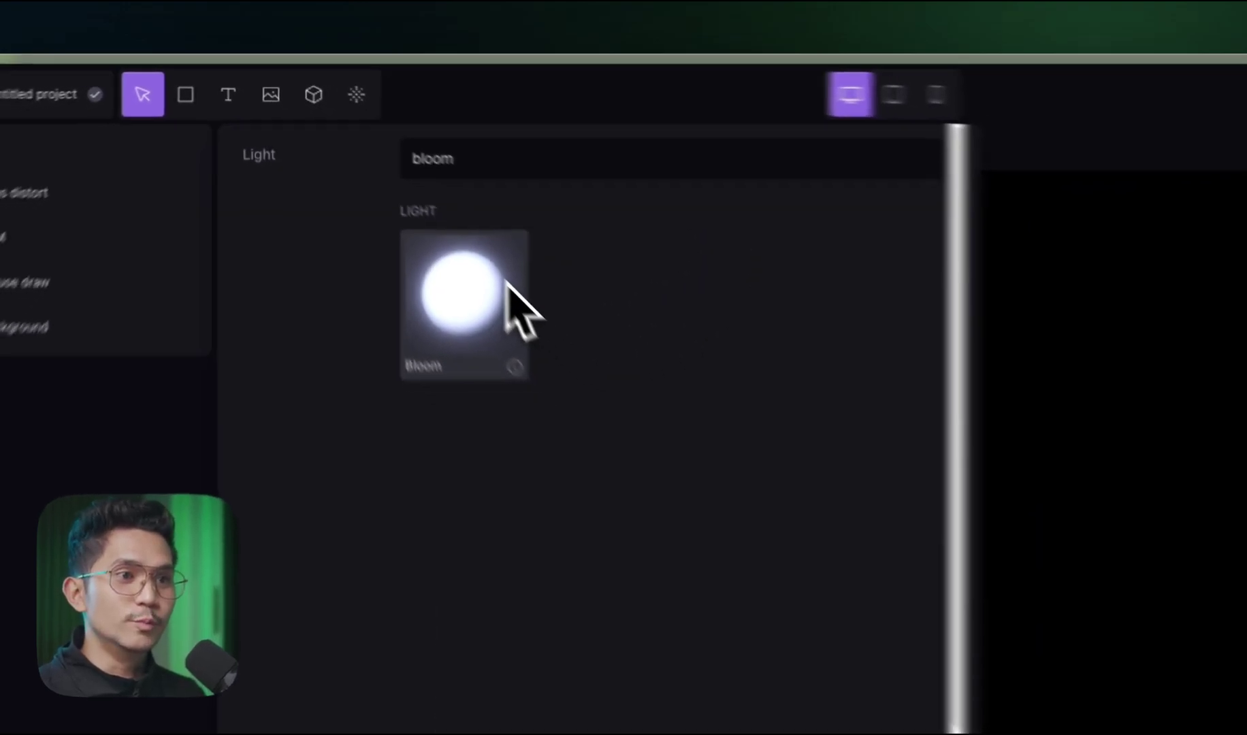
click(569, 337)
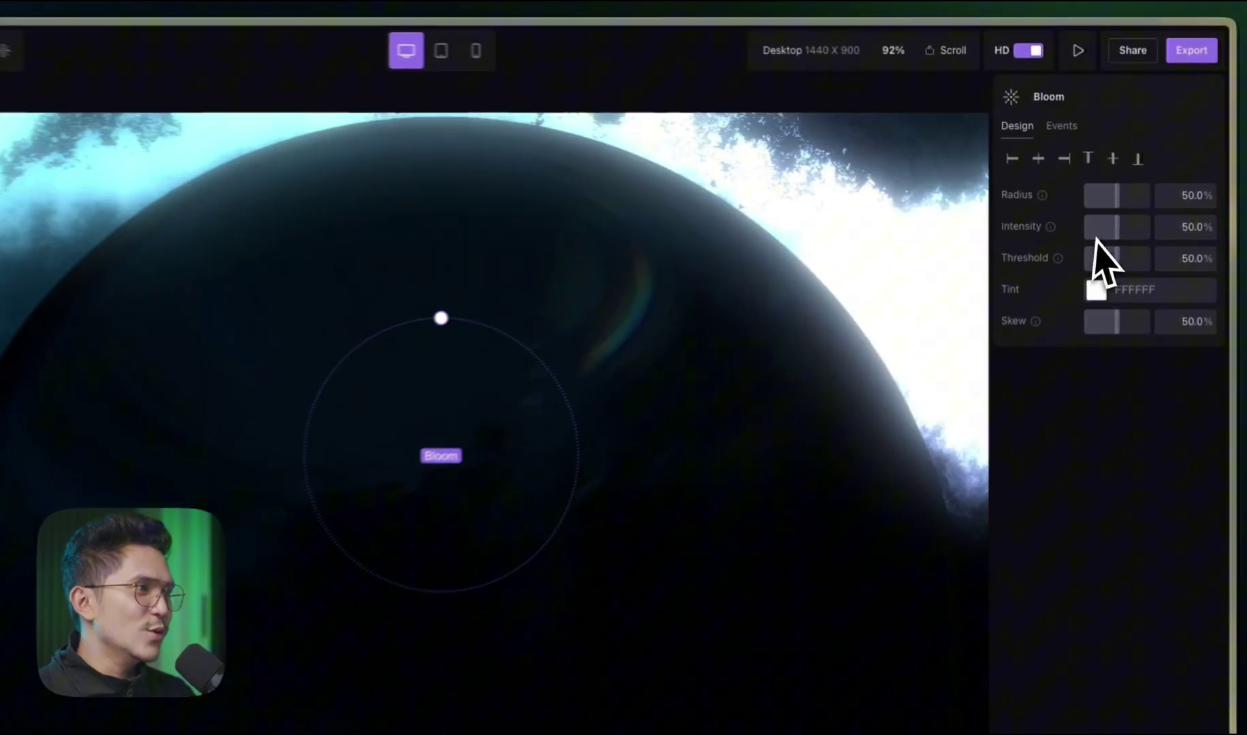
drag(1102, 181, 1093, 181)
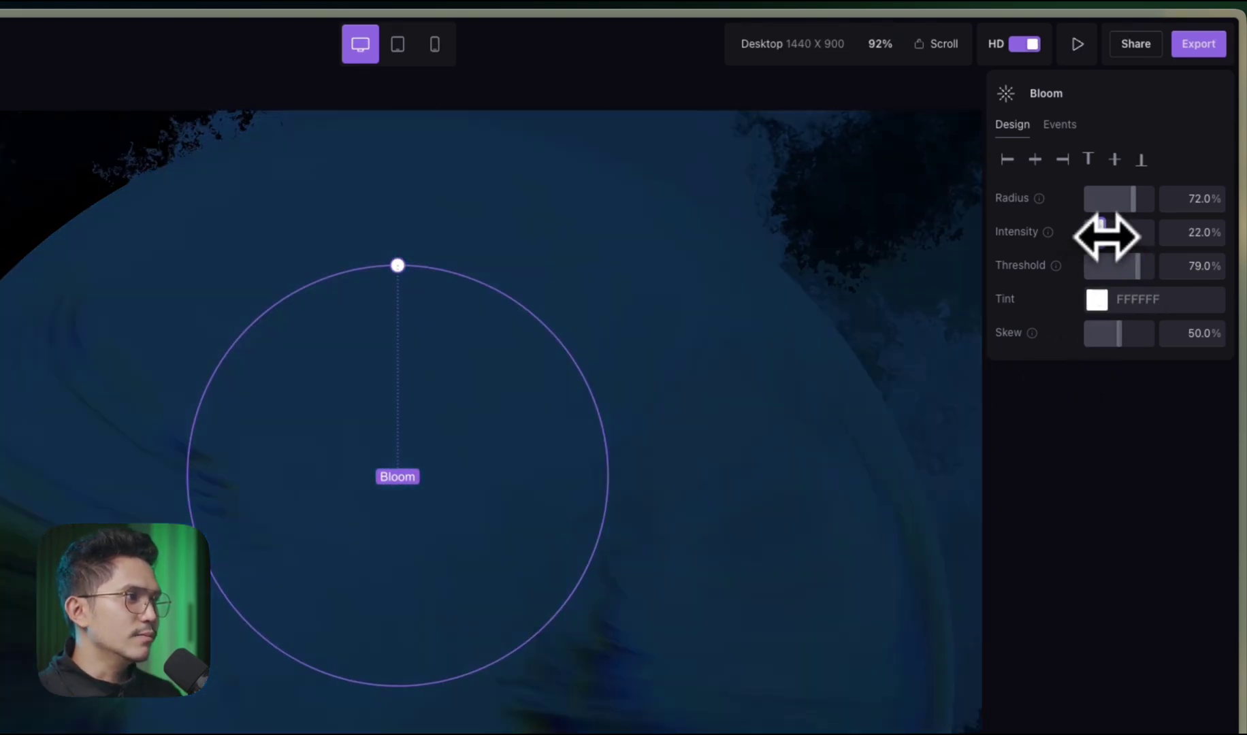
drag(1093, 232, 1103, 233)
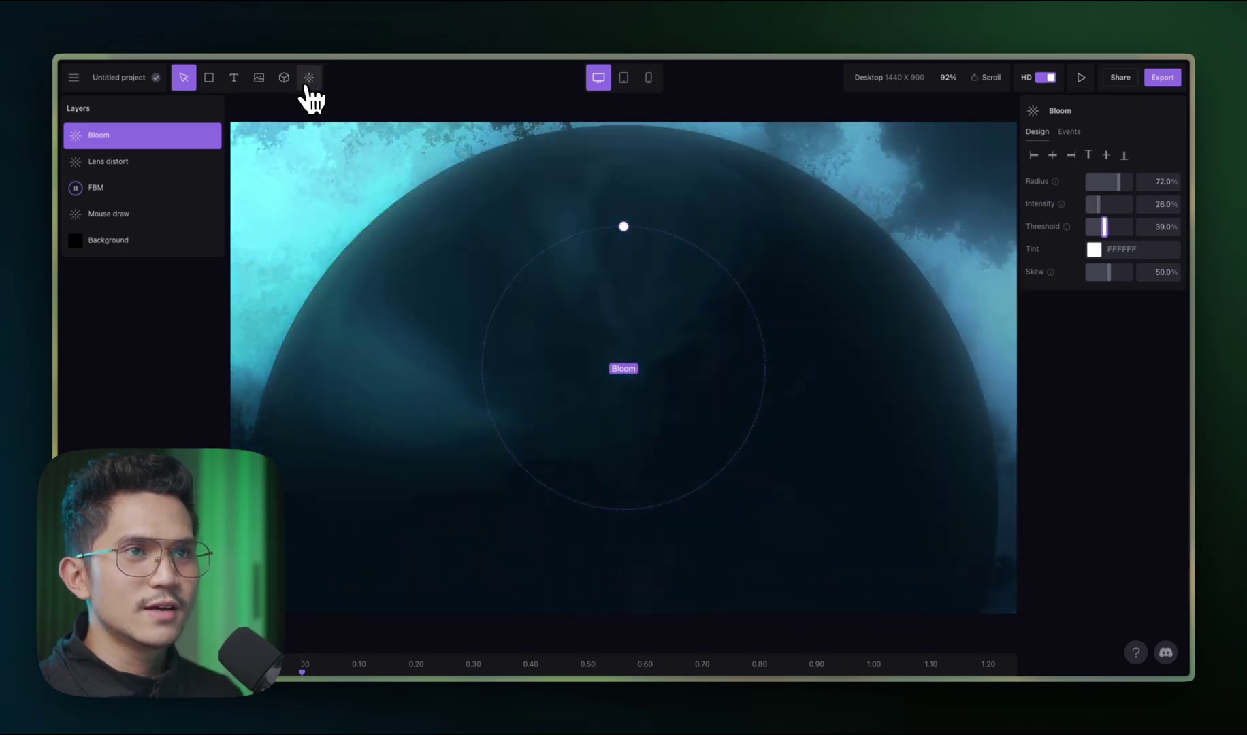
Add an Adjust filter with saturation 158% and hue shifted to about 418°.
click(309, 77)
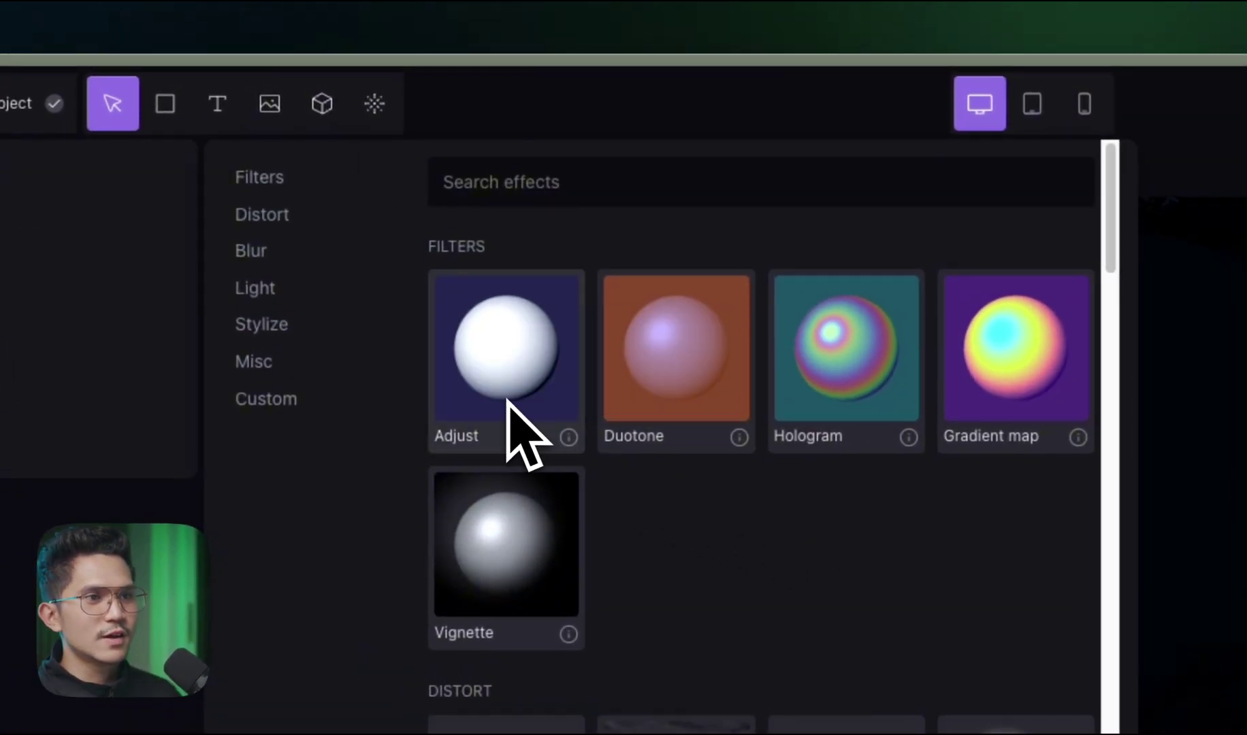
click(506, 401)
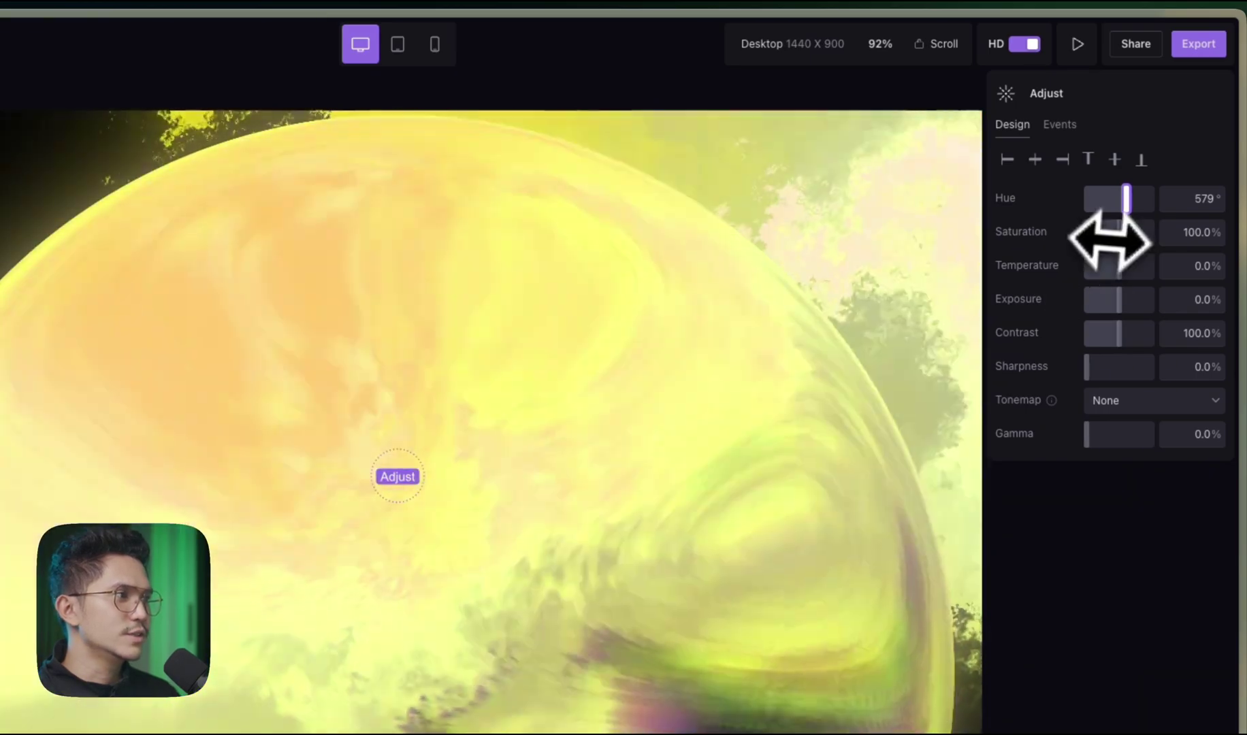
drag(1118, 232, 1138, 232)
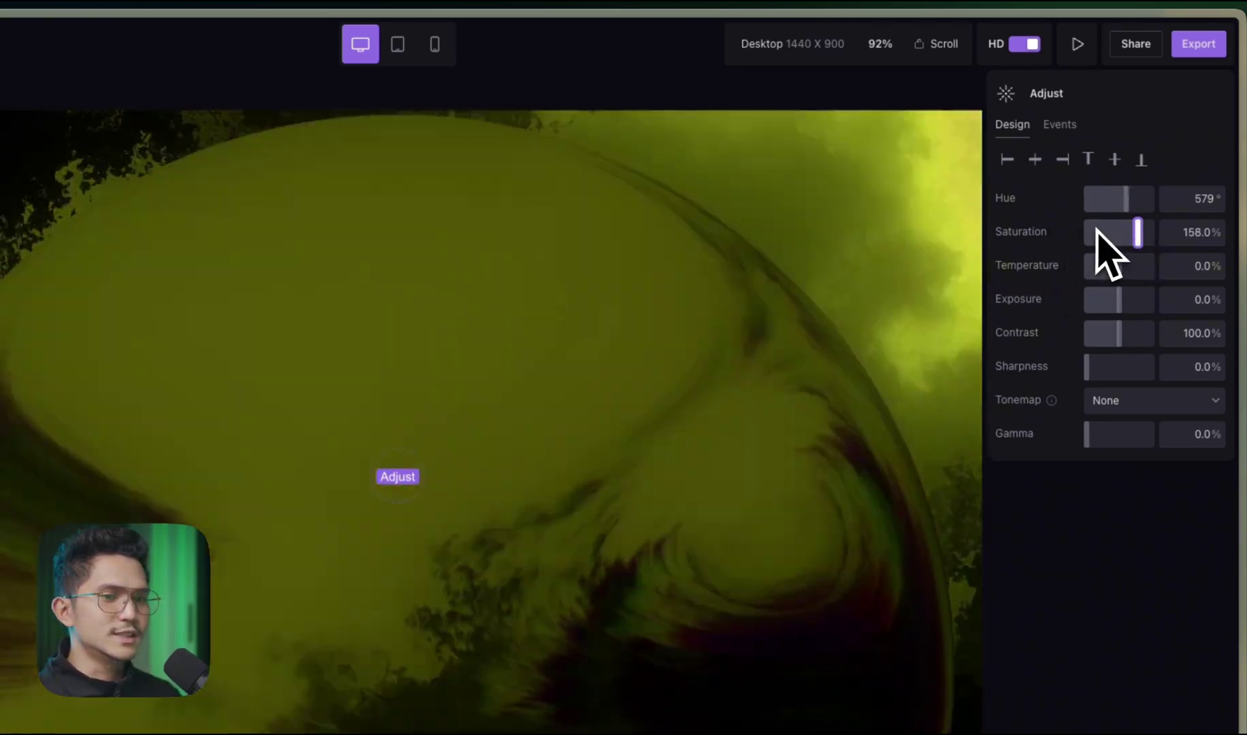
drag(1120, 198, 1097, 185)
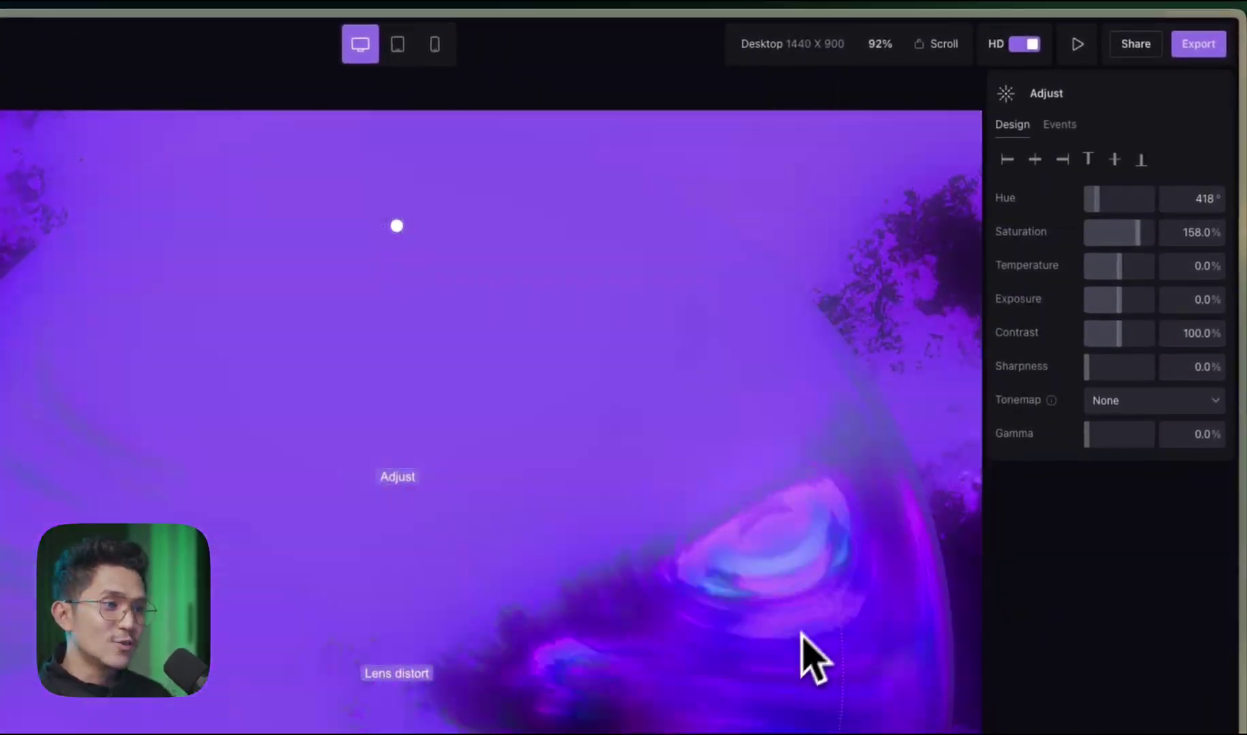
Enable the Production toggle in the Export Embed options and publish the scene.
click(1198, 43)
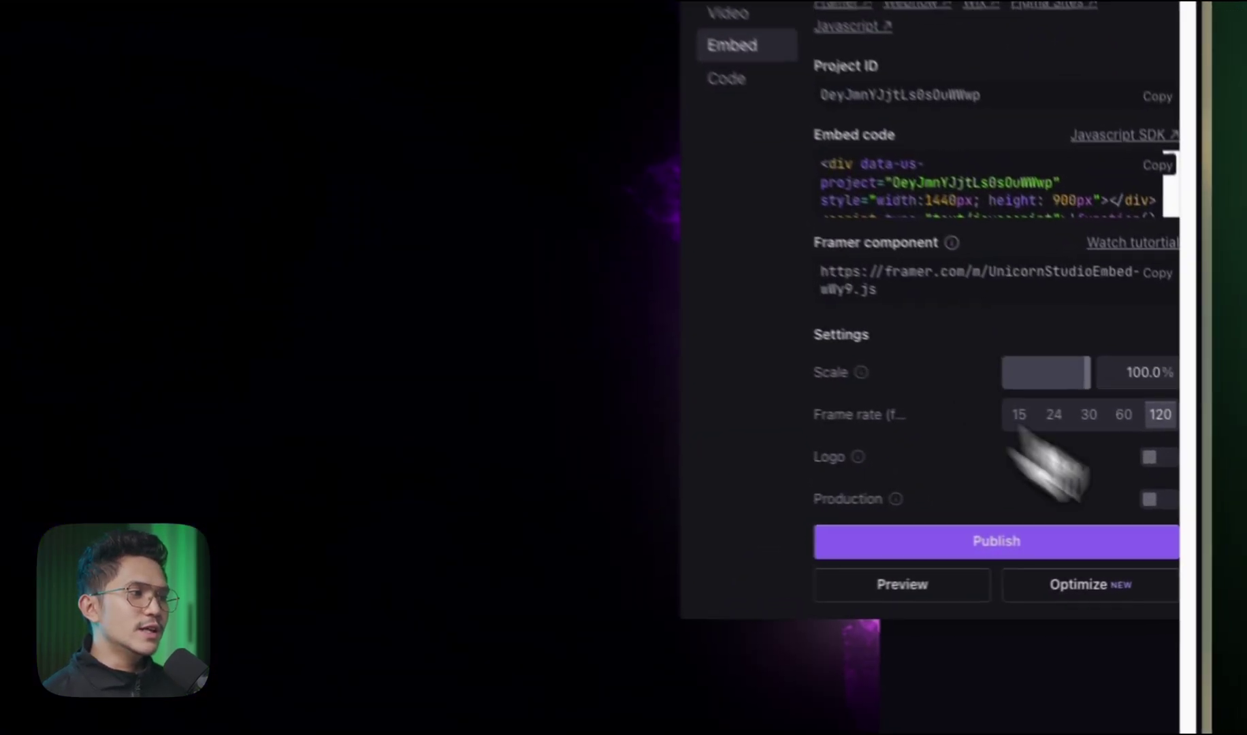
click(1197, 510)
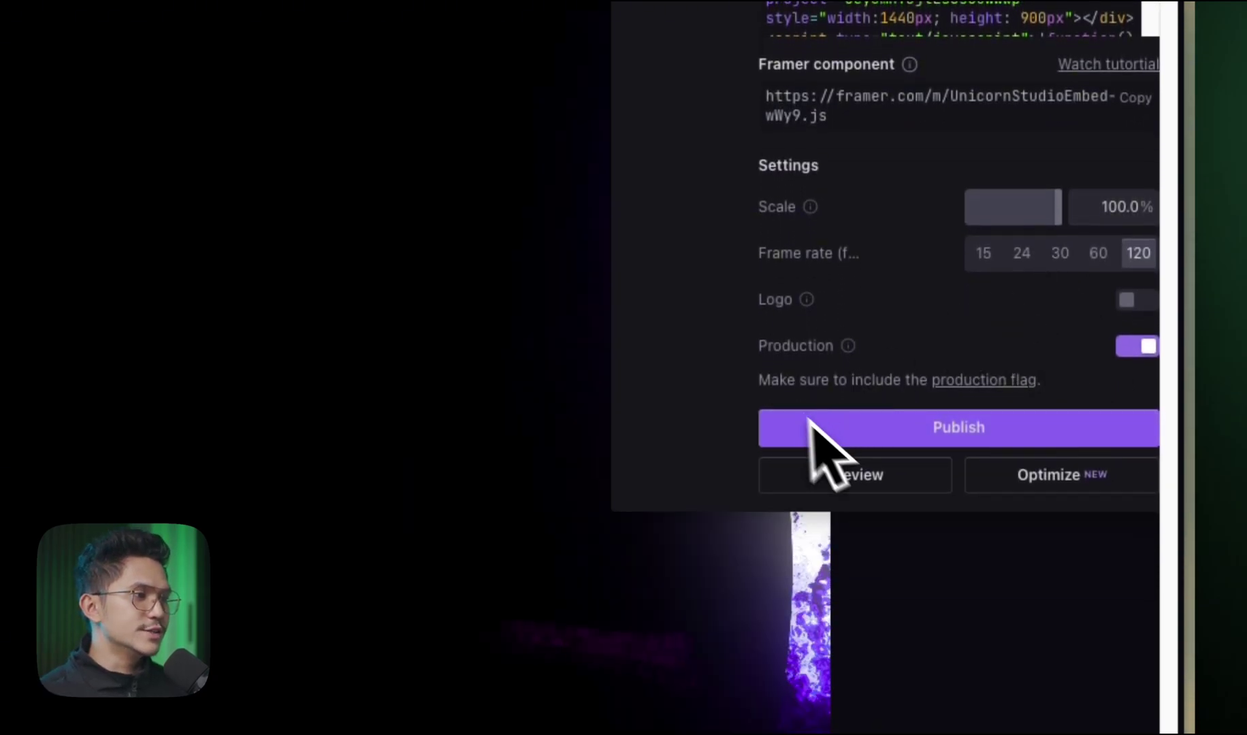
click(950, 427)
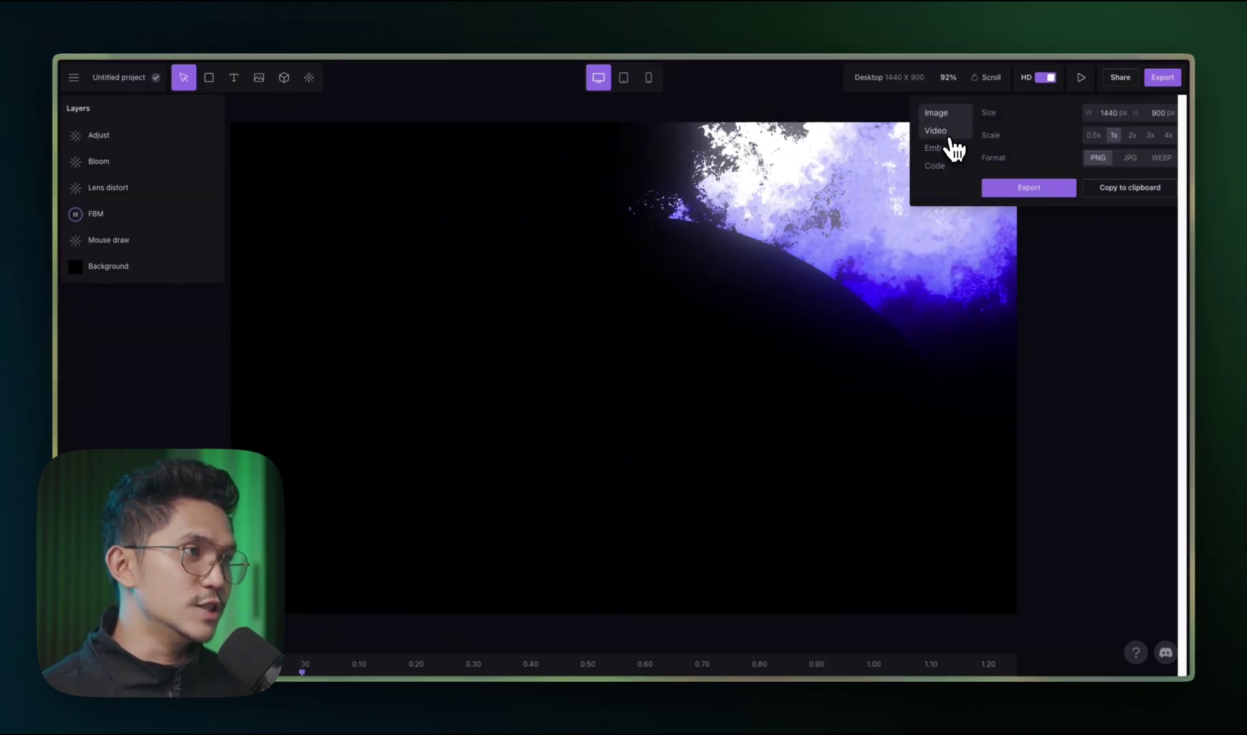
Open the Embed optimization preview, try Bloom at 0.25 resolution, then restore it to 1.
click(936, 130)
click(937, 149)
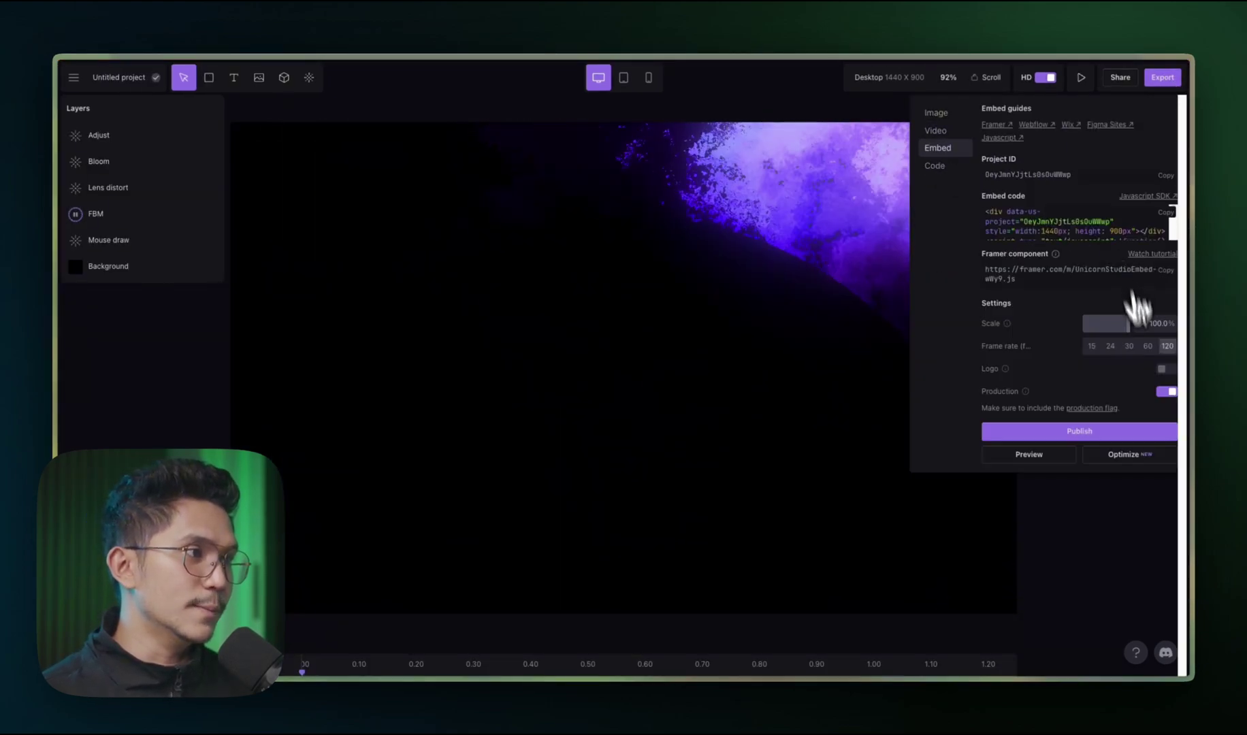
click(1125, 454)
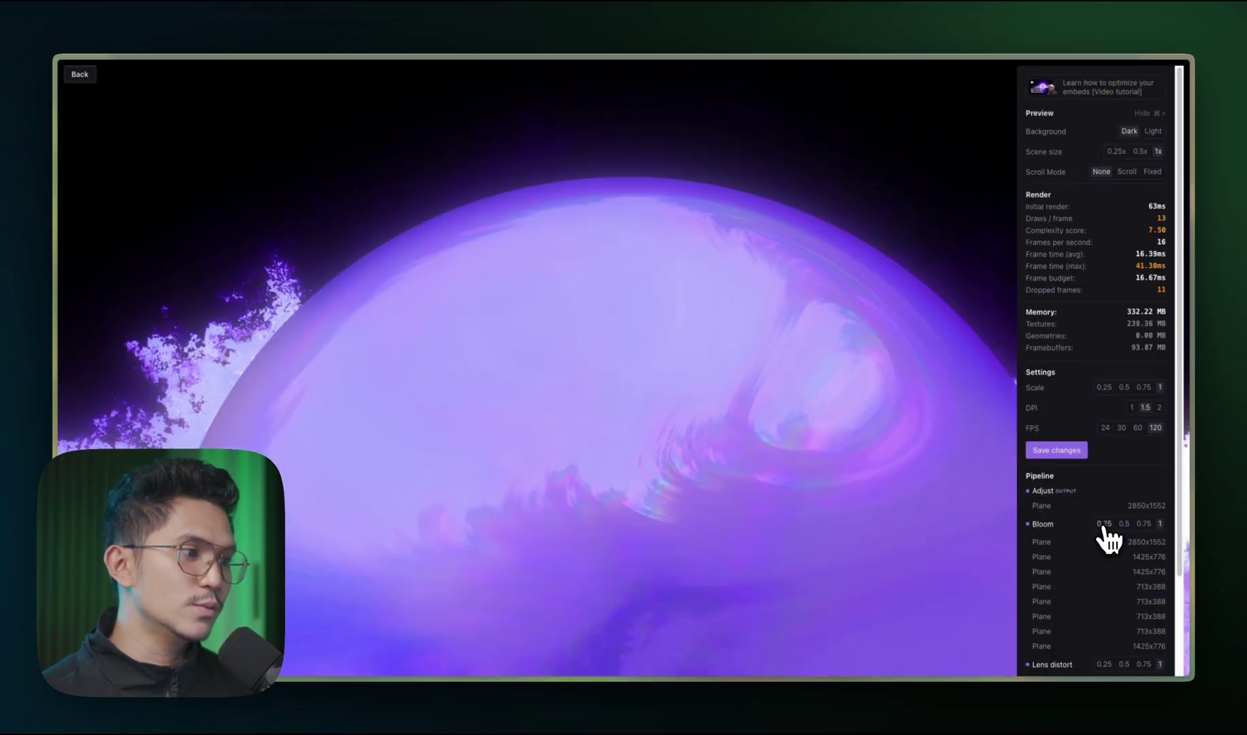
click(1105, 524)
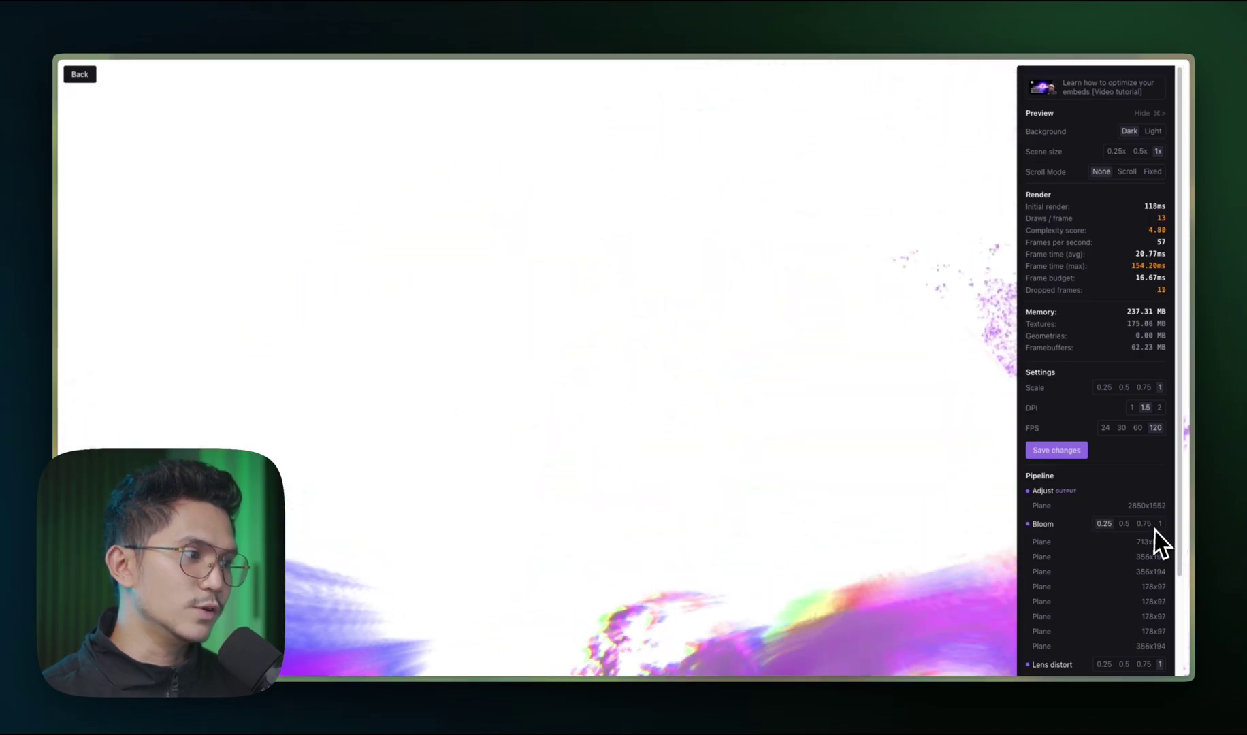
click(1161, 525)
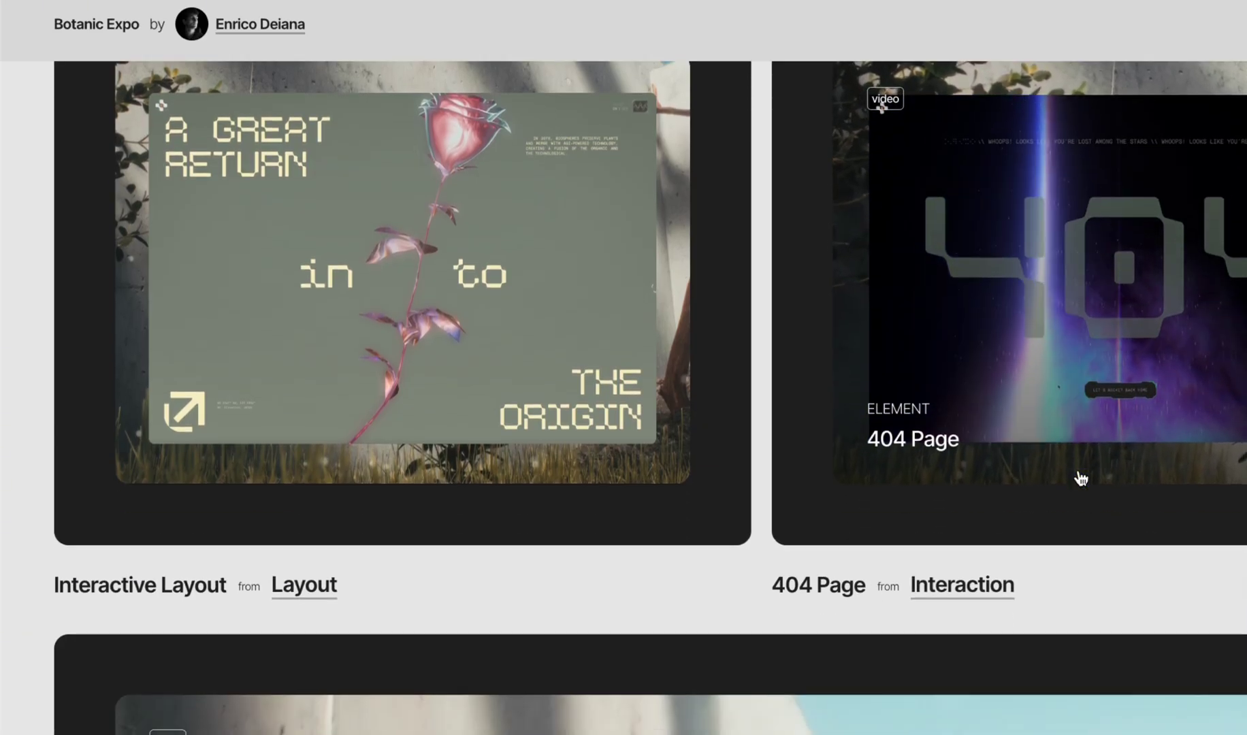
scroll(1080, 478, down, 5)
scroll(1080, 477, down, 3)
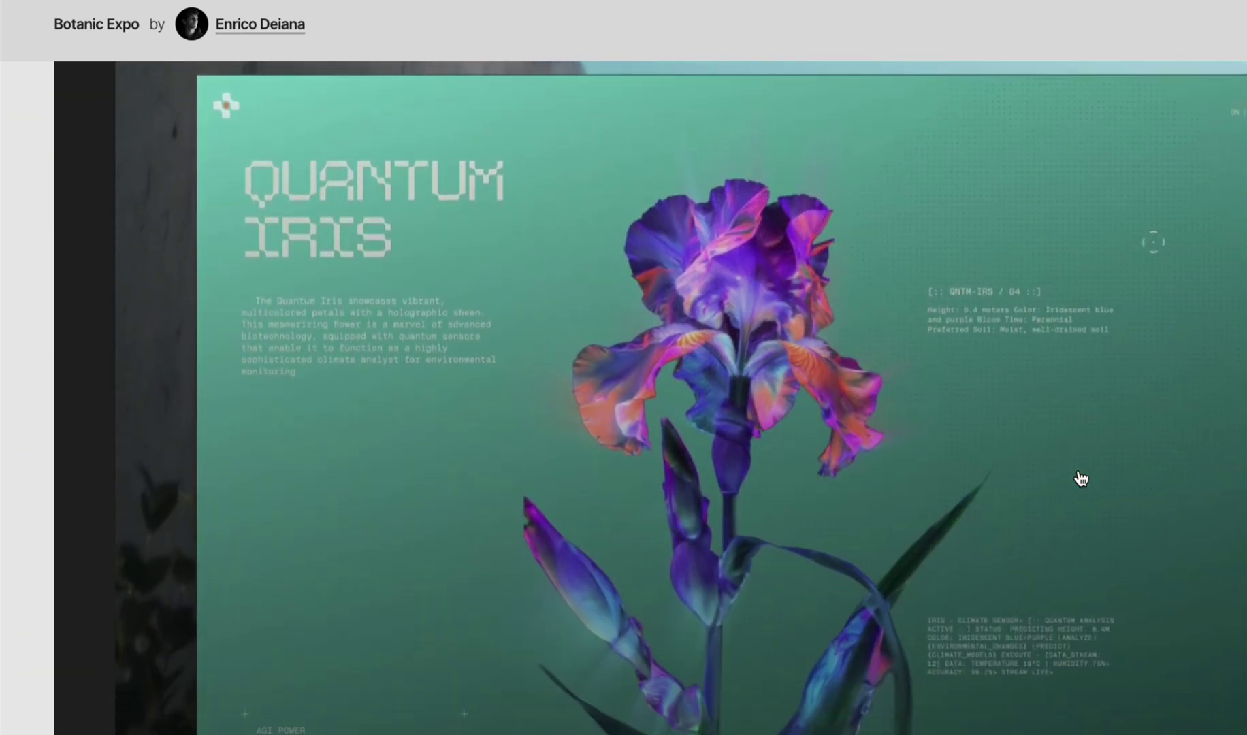
scroll(1080, 478, down, 3)
scroll(1080, 478, down, 2)
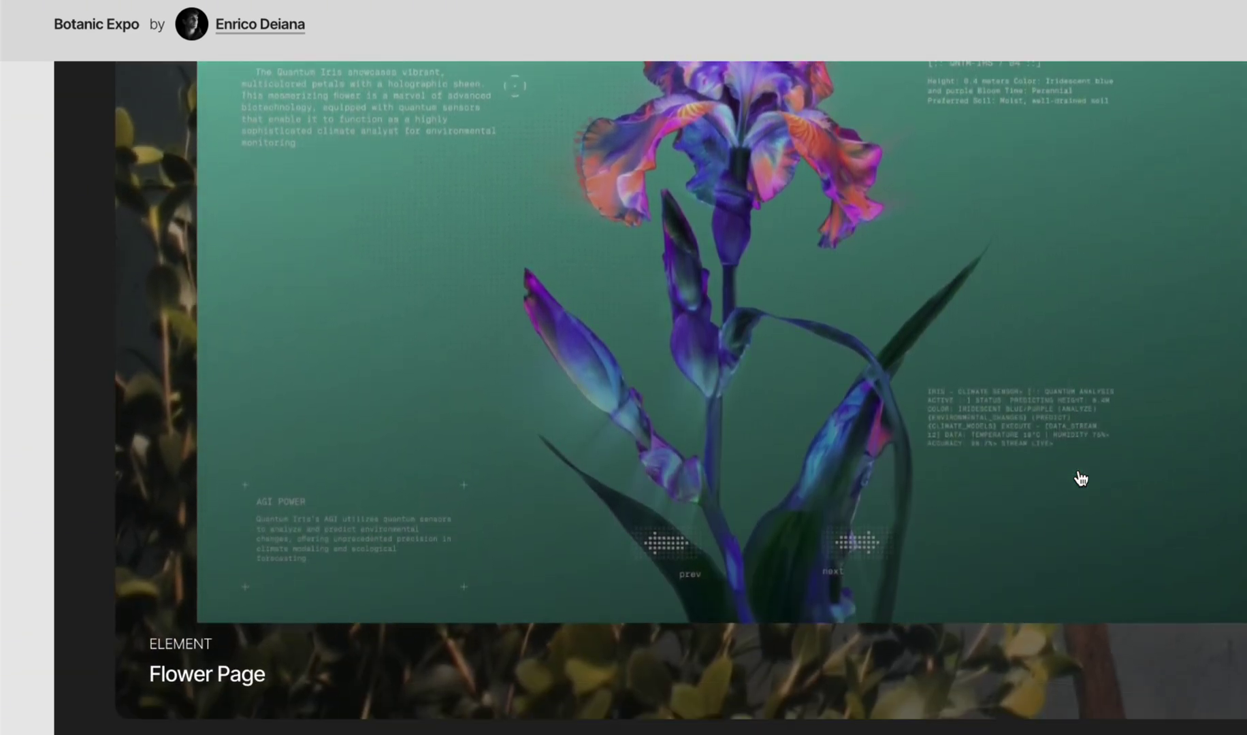
scroll(1080, 478, down, 3)
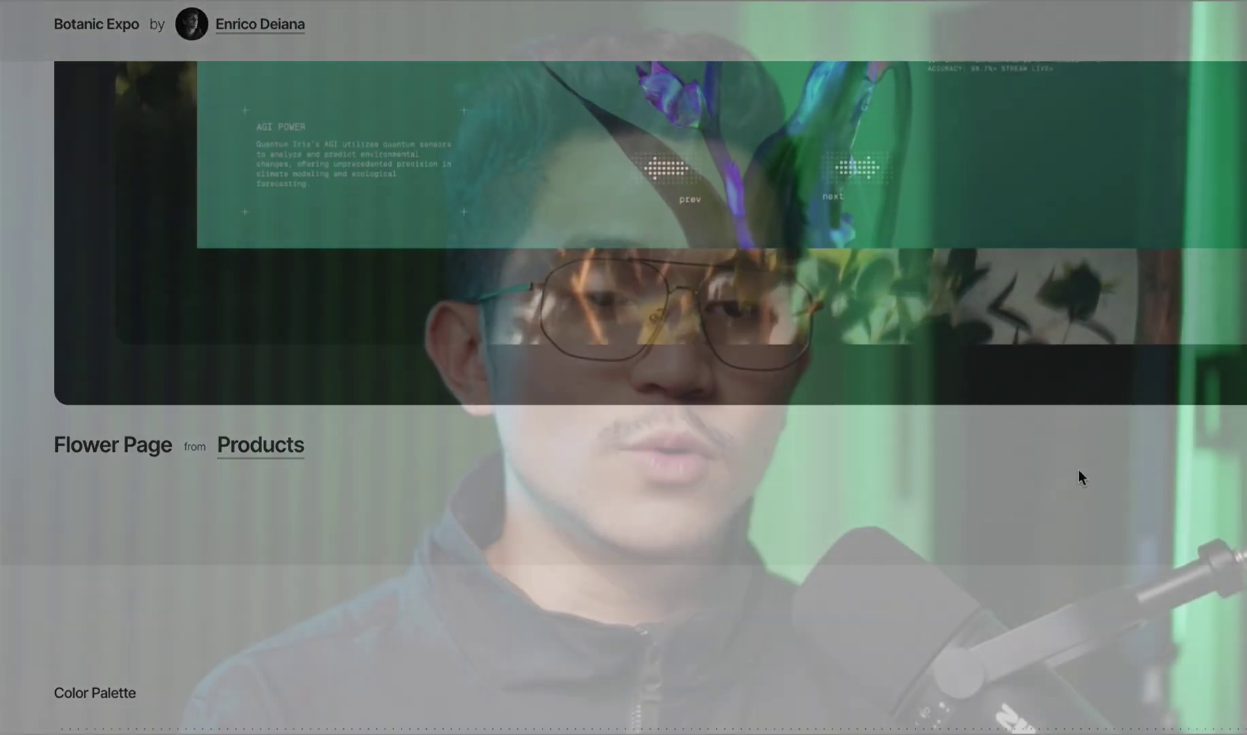